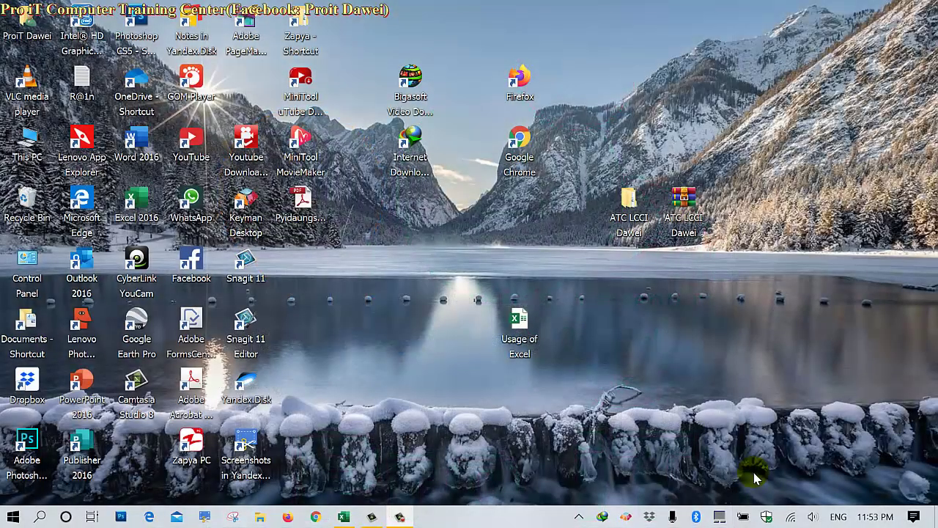
Bring up the Usage of Excel workbook from the taskbar
click(343, 517)
Select a few cells on the empty Sheet1, then show the View settings with gridlines and headings
click(434, 270)
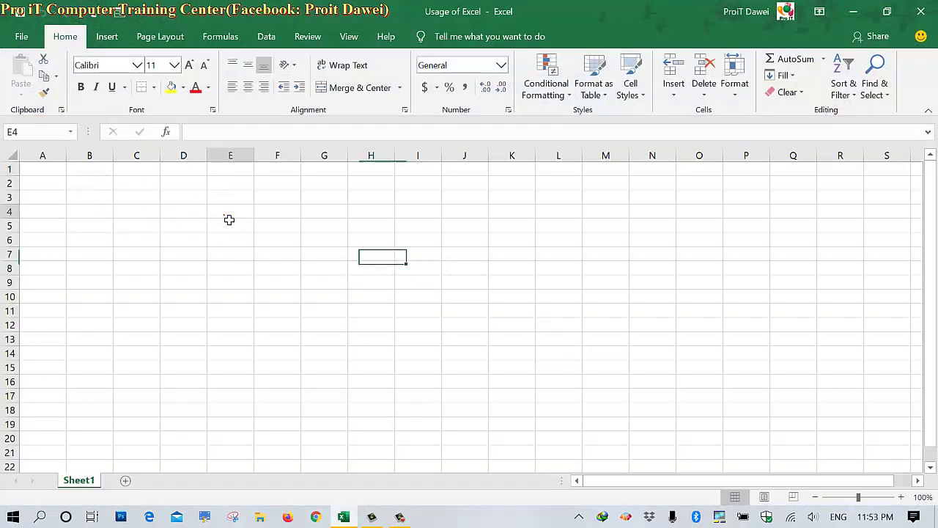
drag(228, 213, 280, 245)
click(341, 244)
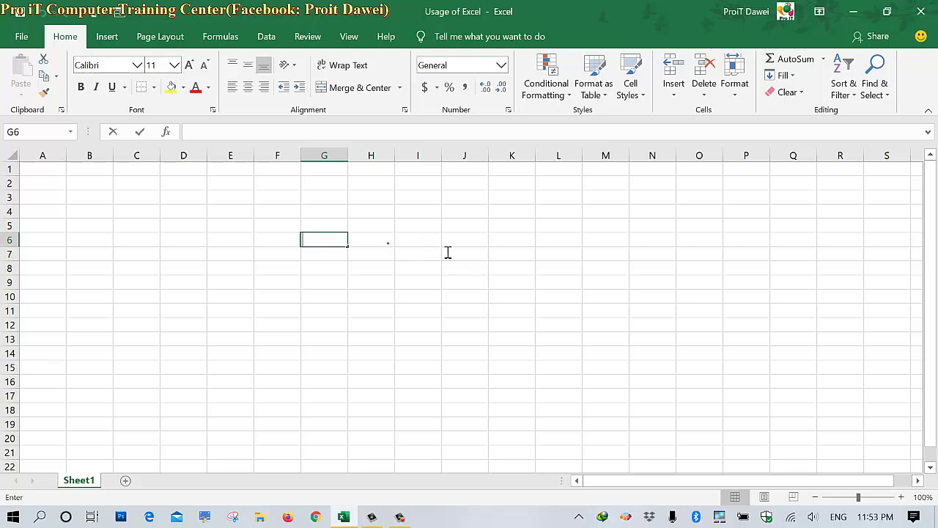
drag(387, 243, 439, 245)
click(406, 269)
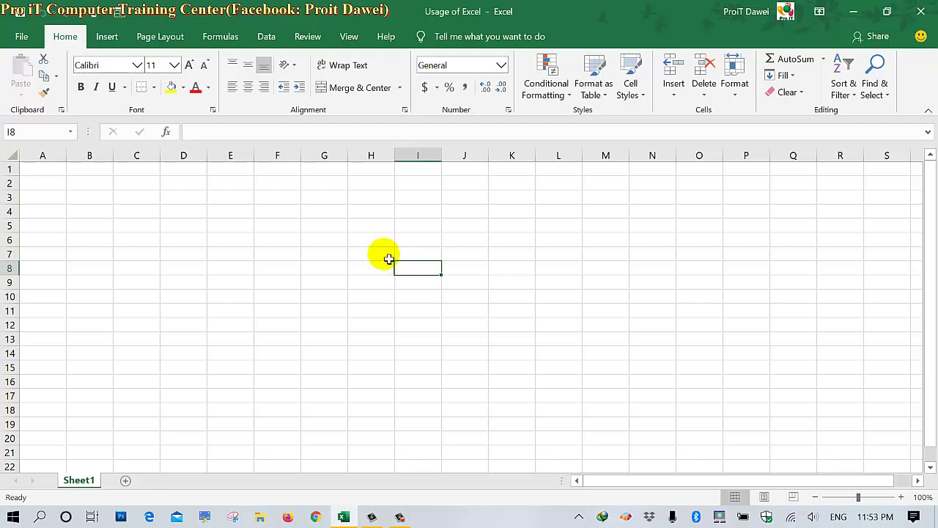
click(389, 258)
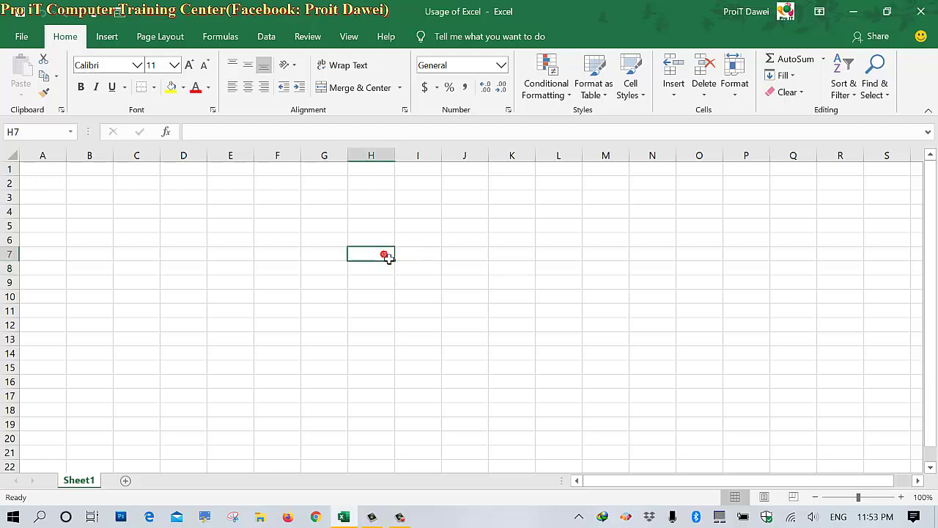
click(350, 41)
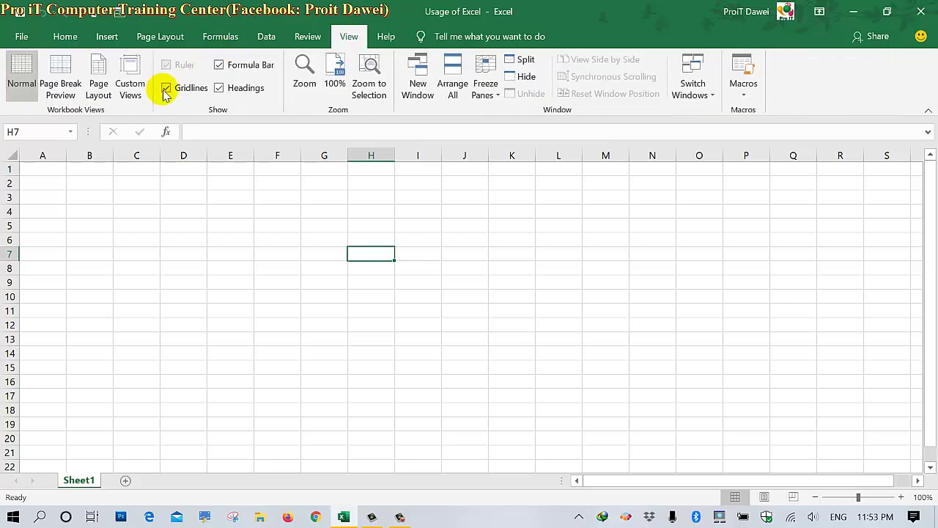
click(165, 90)
click(277, 295)
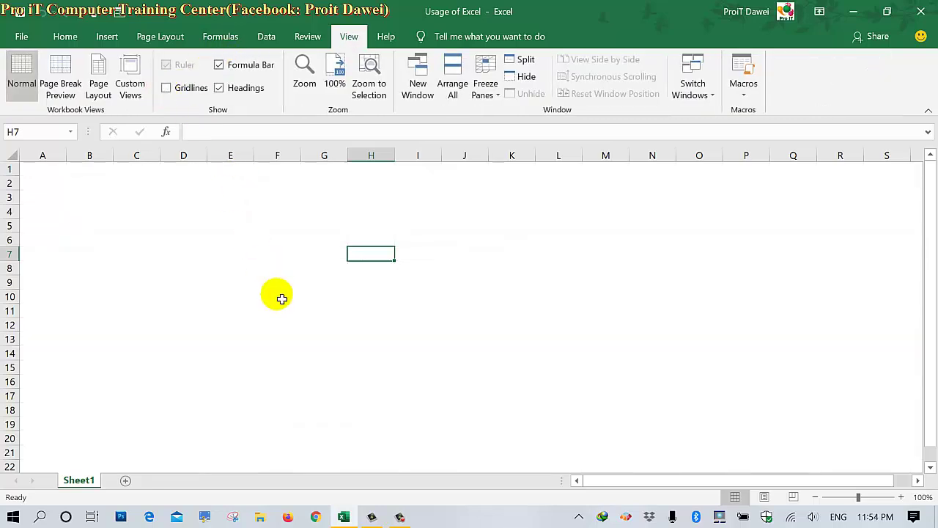
click(233, 262)
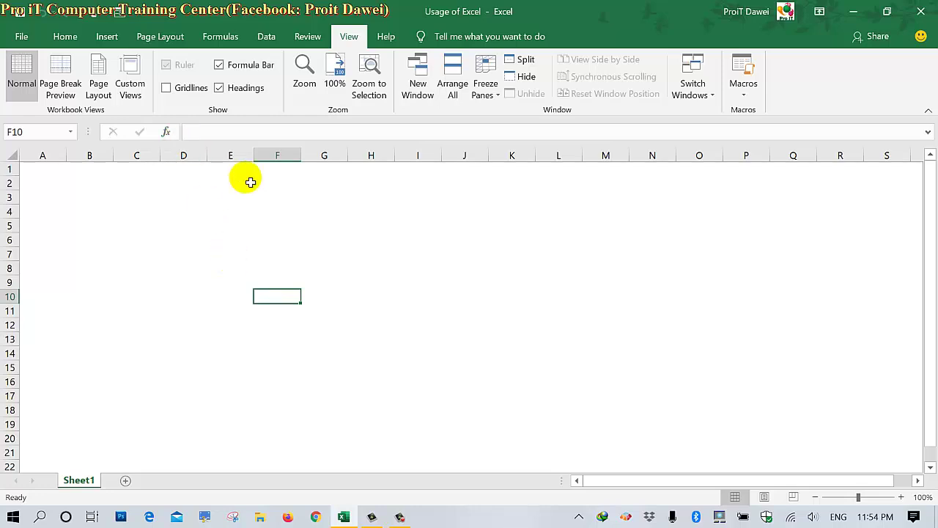
click(287, 242)
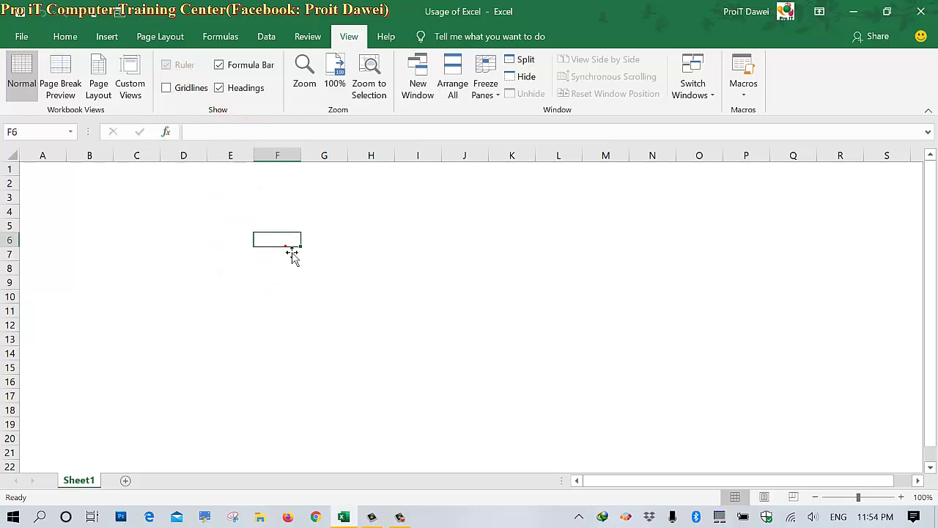
click(376, 266)
click(415, 269)
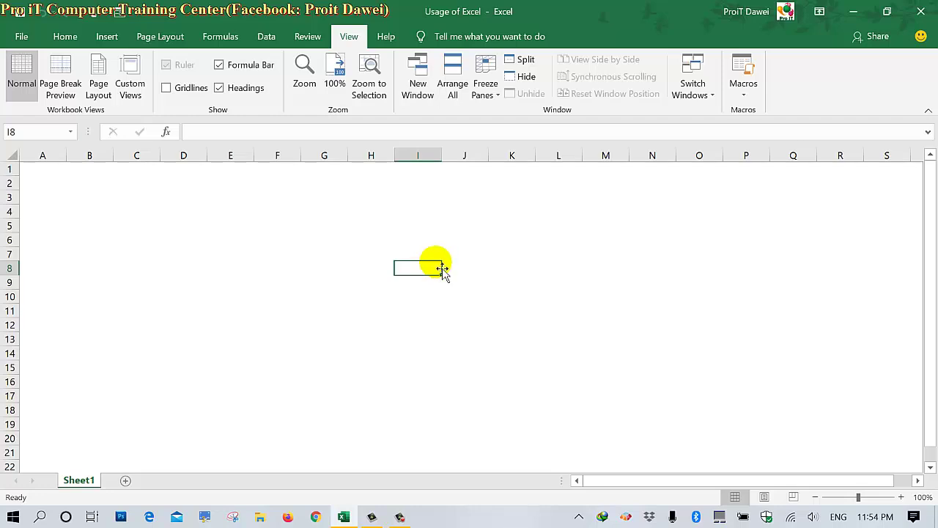
click(308, 269)
click(386, 272)
click(486, 299)
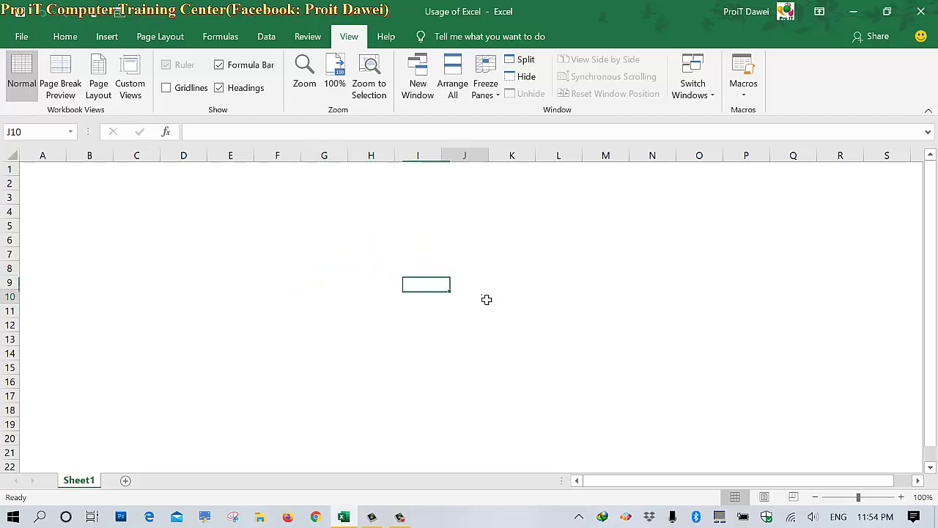
click(370, 285)
drag(252, 245, 414, 351)
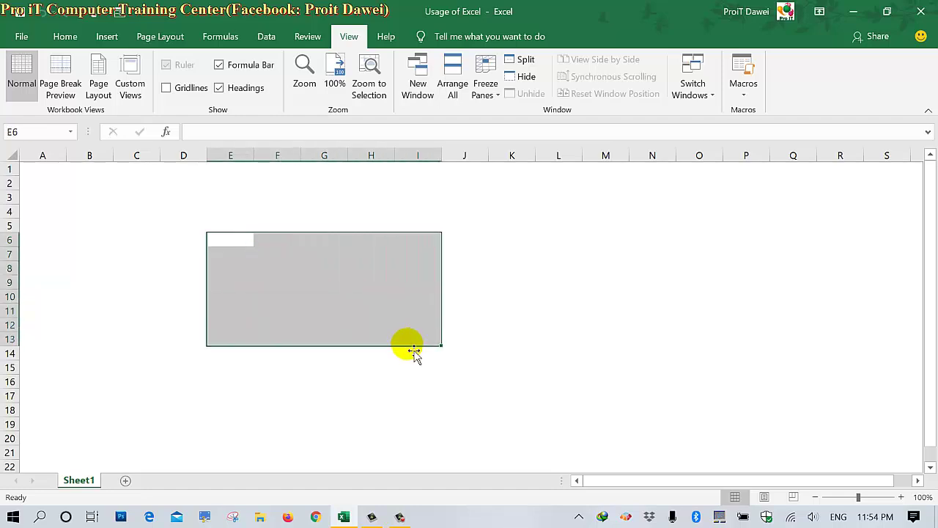
click(323, 283)
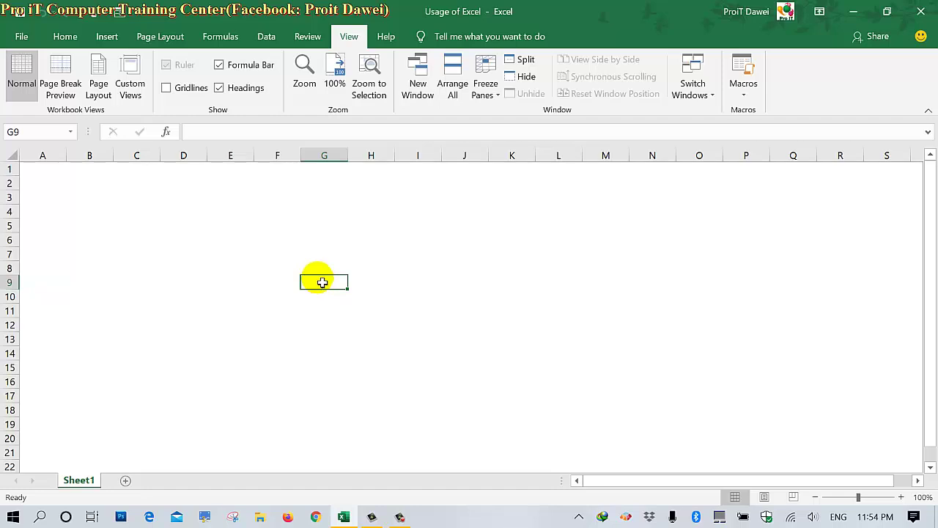
click(167, 88)
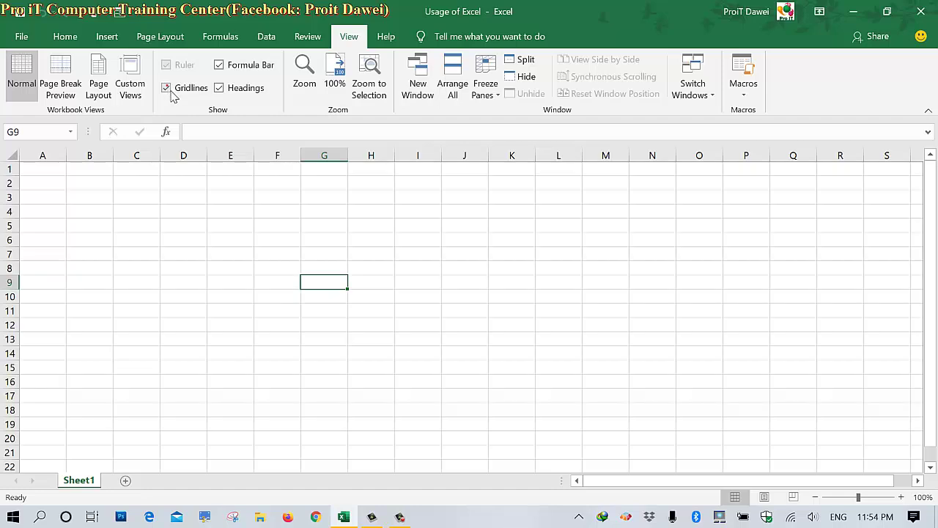
click(330, 256)
click(392, 269)
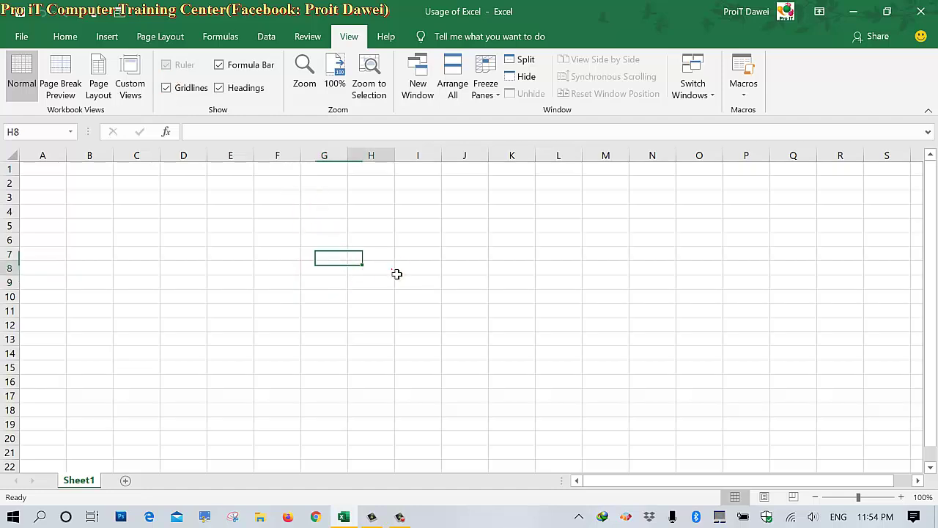
click(465, 286)
click(234, 311)
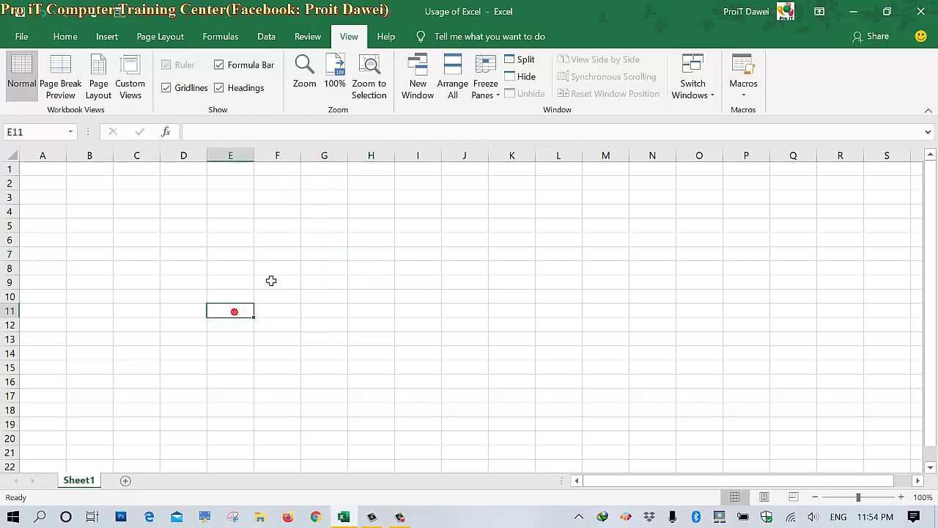
click(276, 272)
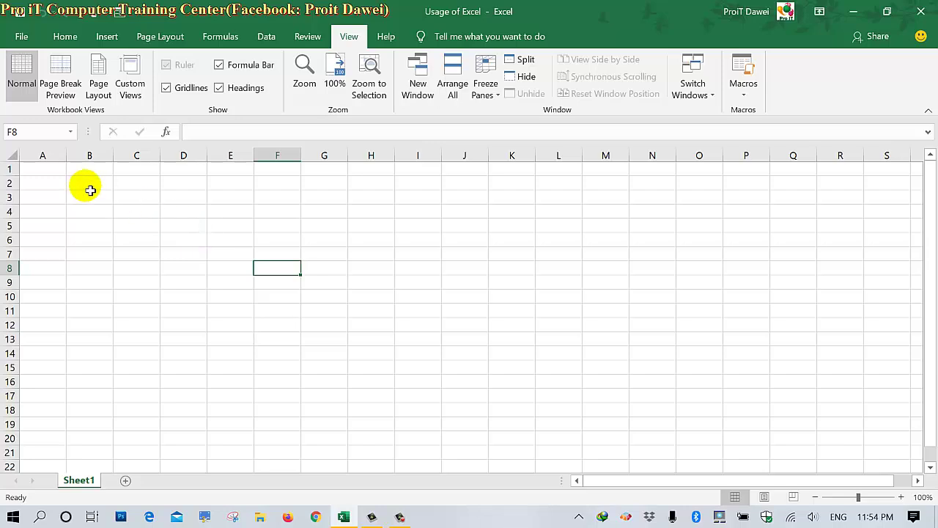
Check the print preview, which reports nothing to print for the empty sheet
click(21, 37)
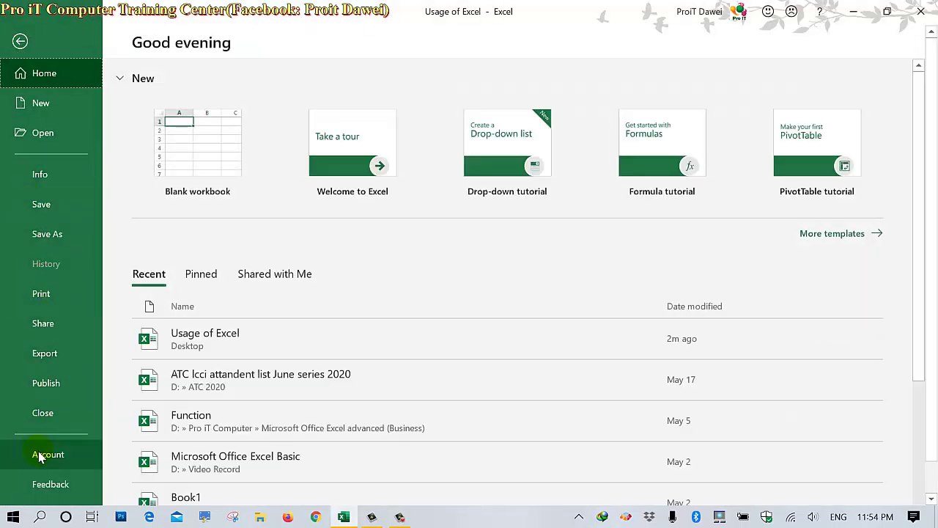
click(50, 293)
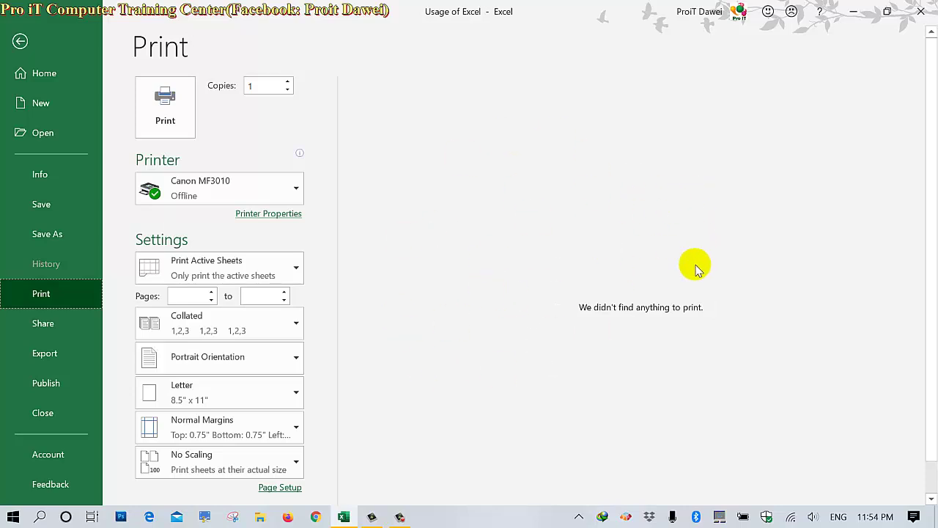
Back on the sheet, apply All Borders to C2:G12 for a thin black grid
click(20, 41)
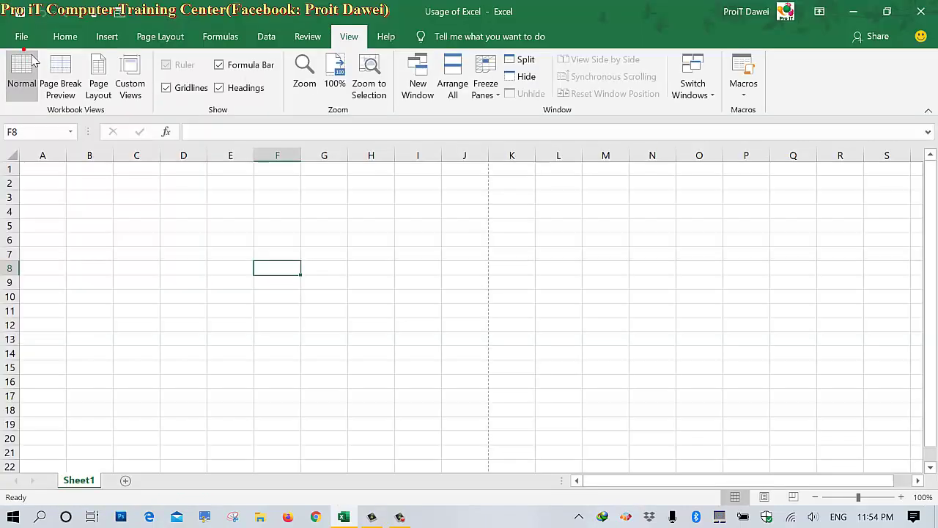
drag(135, 184, 323, 327)
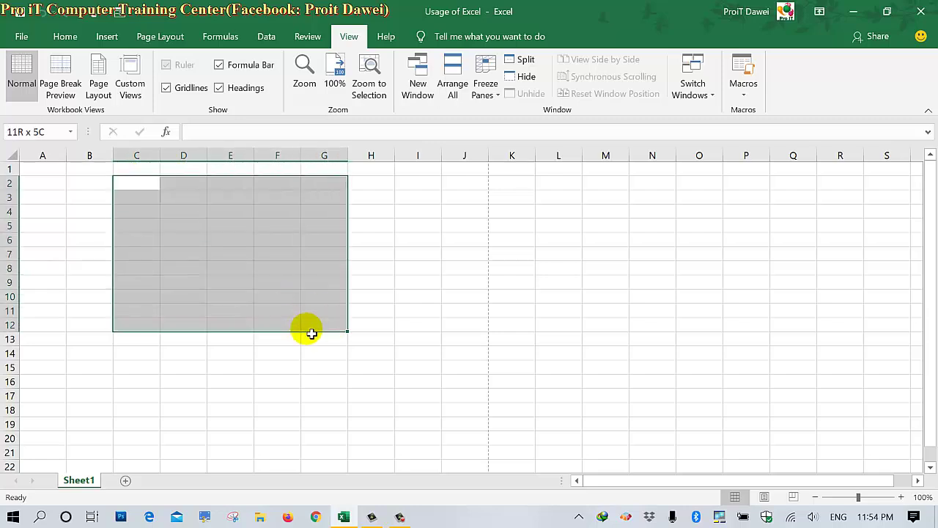
click(64, 37)
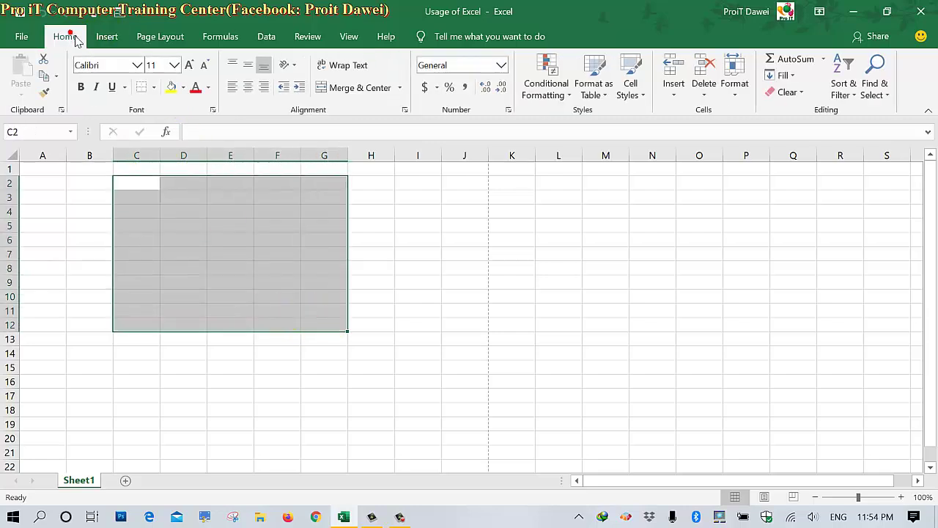
click(154, 87)
click(170, 218)
Select various cells in and around the bordered C2:G12 table
click(398, 275)
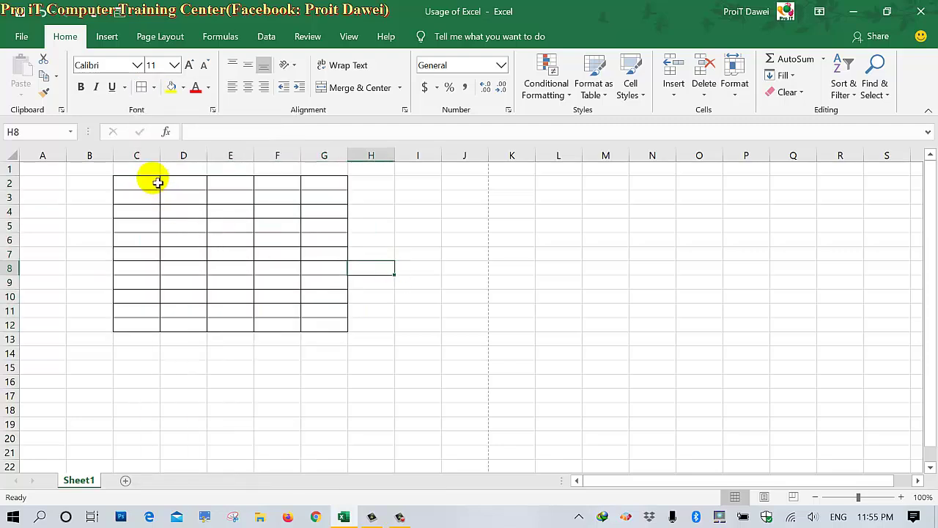
mouse_move(153, 180)
mouse_down()
mouse_move(291, 269)
mouse_move(310, 318)
mouse_up()
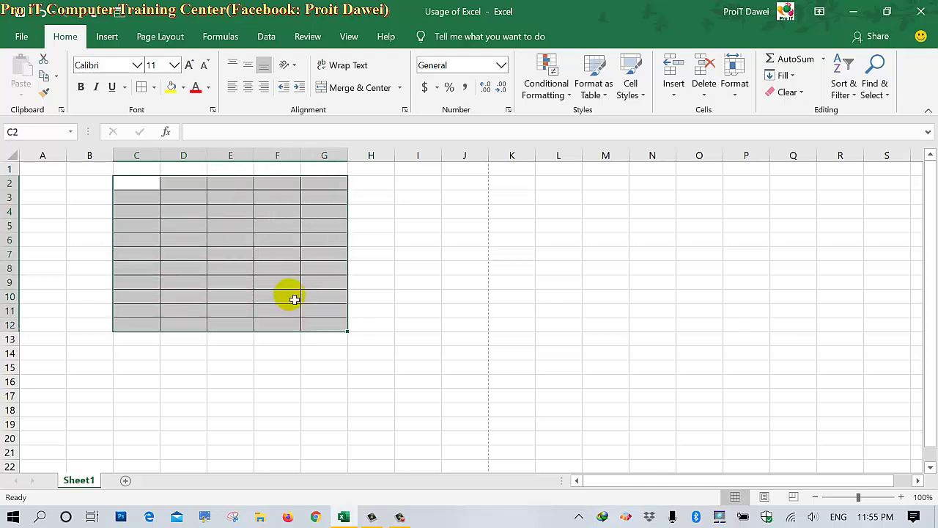
click(291, 295)
click(403, 286)
click(284, 282)
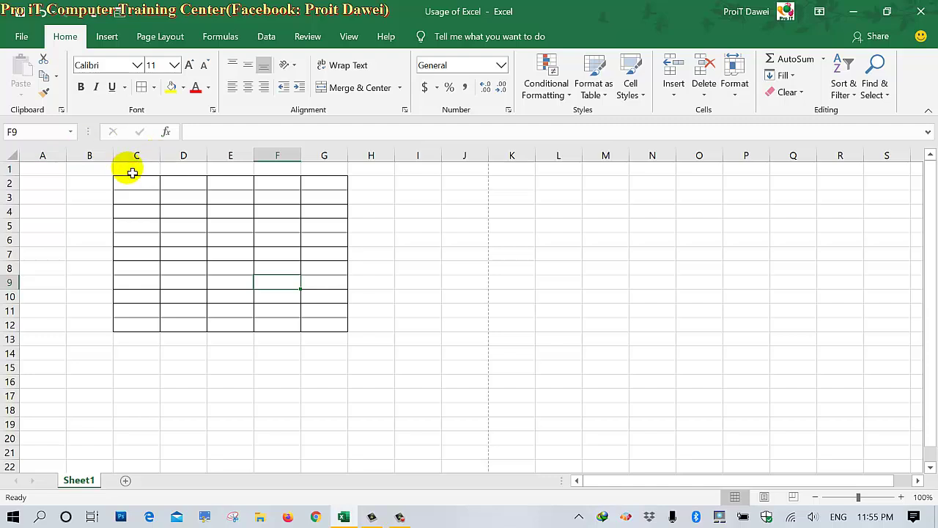
click(245, 197)
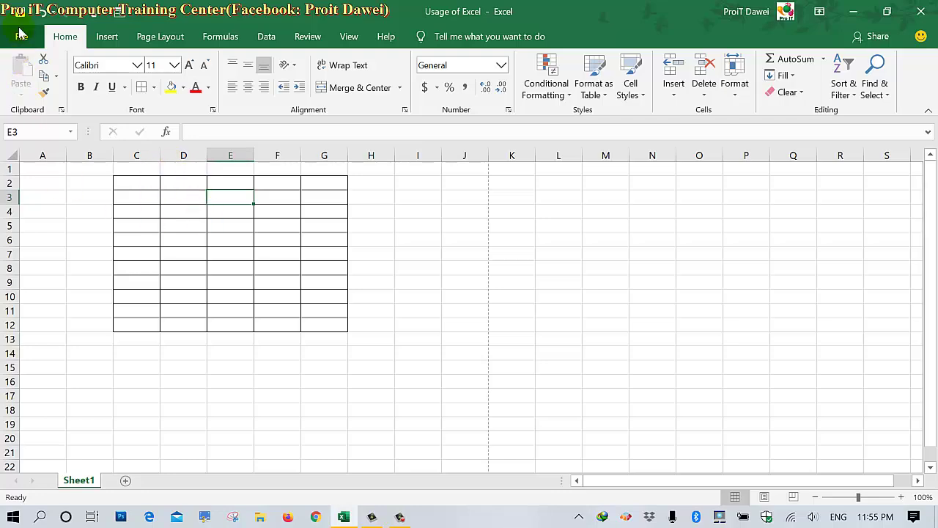
Preview the bordered C2:G12 grid on a portrait Letter page, then return to the sheet
click(20, 37)
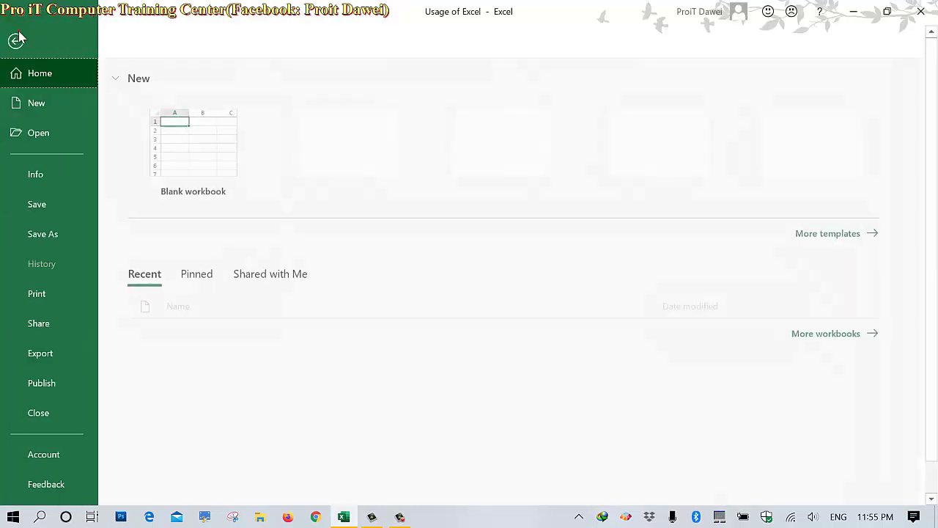
click(43, 293)
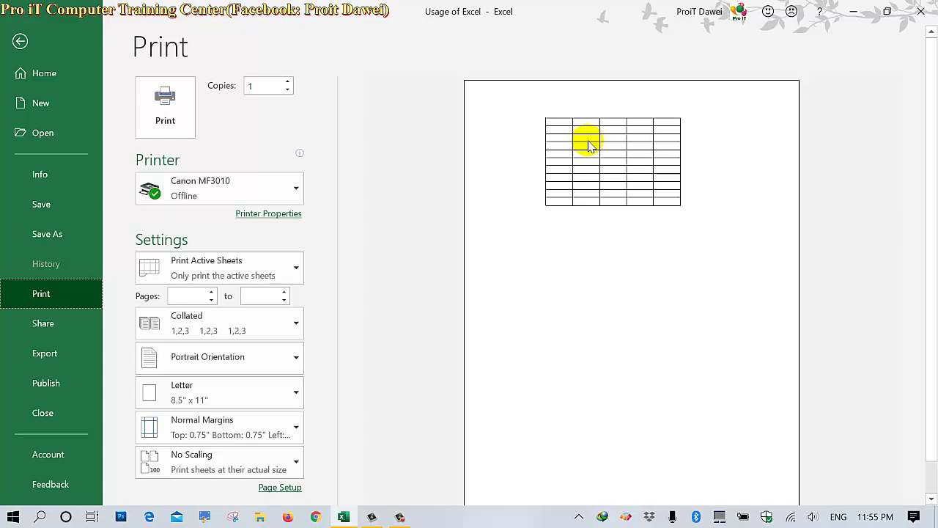
click(20, 41)
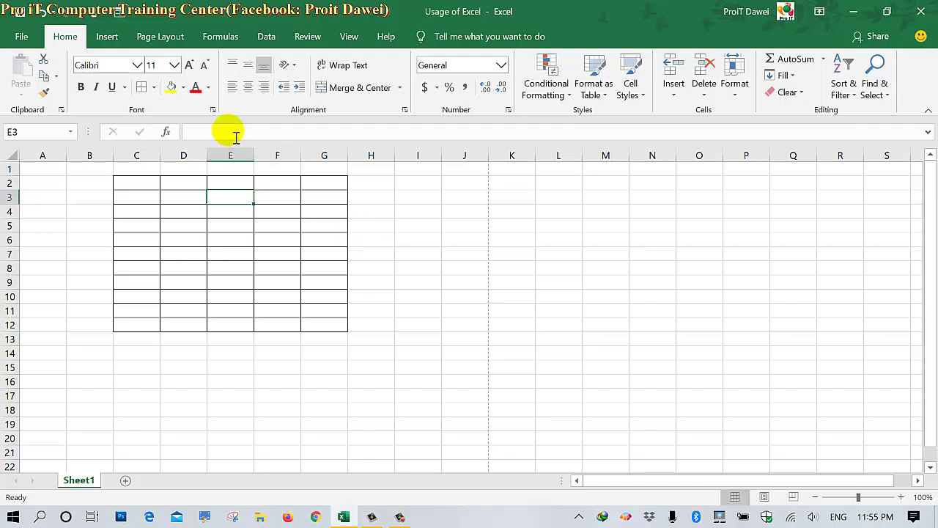
Hand-draw a black outline around I4:K11 plus a vertical line and a short line at J8
click(153, 87)
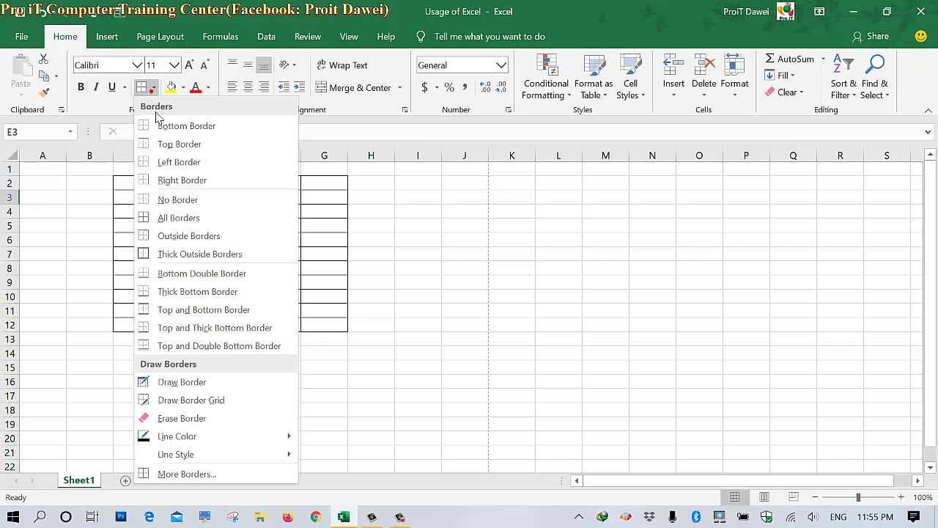
click(153, 384)
mouse_move(399, 212)
mouse_down()
mouse_move(484, 264)
mouse_move(508, 319)
mouse_up()
mouse_move(413, 236)
mouse_down()
mouse_move(475, 250)
mouse_move(519, 245)
mouse_up()
drag(442, 264, 443, 370)
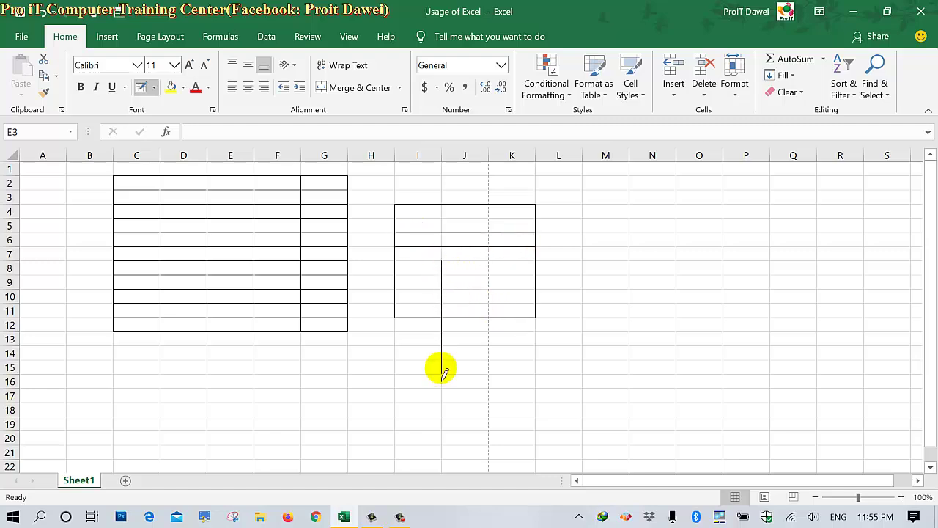
drag(486, 260, 440, 264)
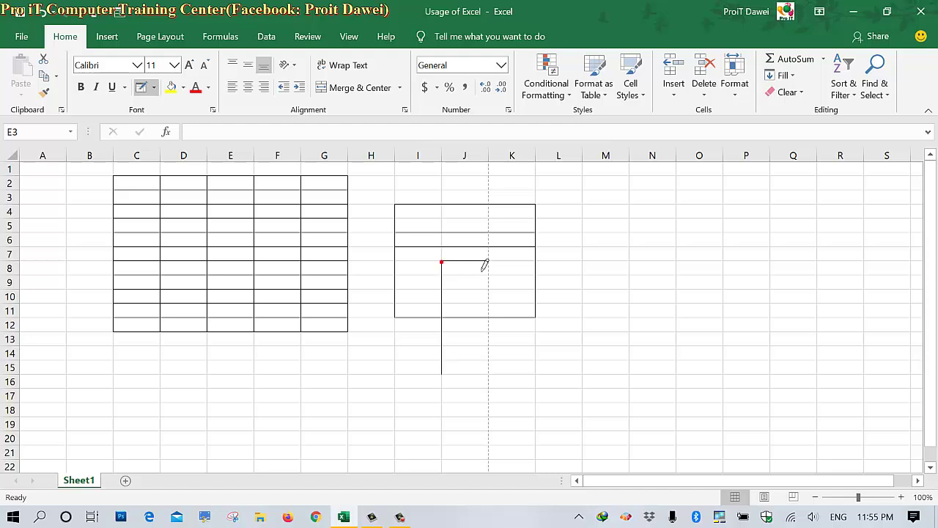
Draw a black border grid over C14:H21
click(154, 87)
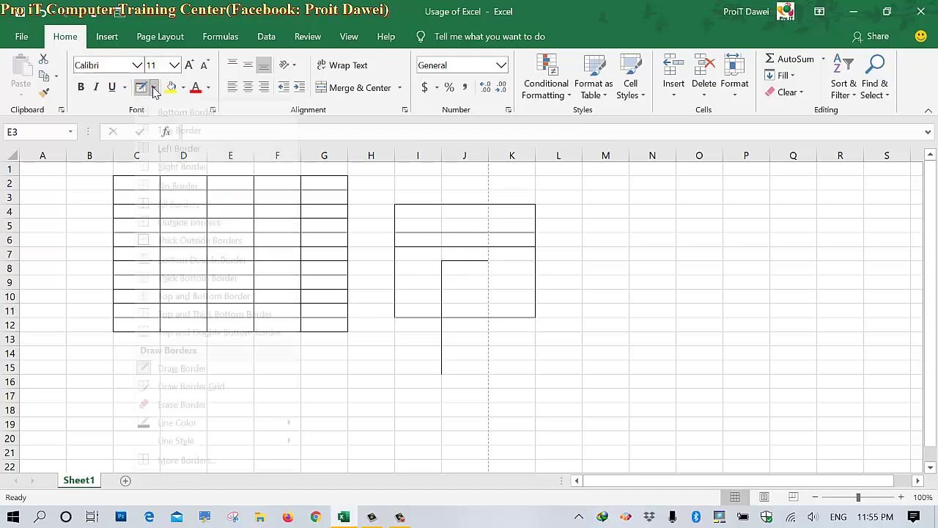
click(190, 402)
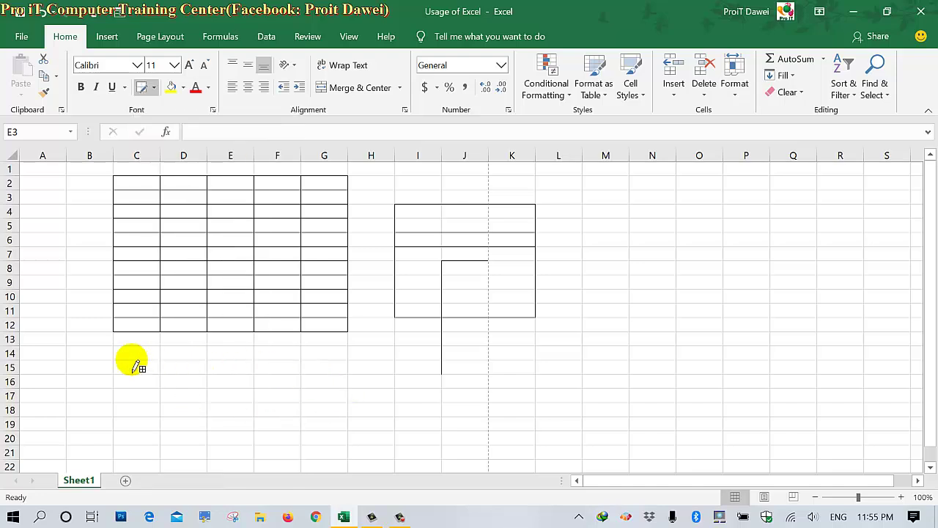
drag(135, 368, 382, 461)
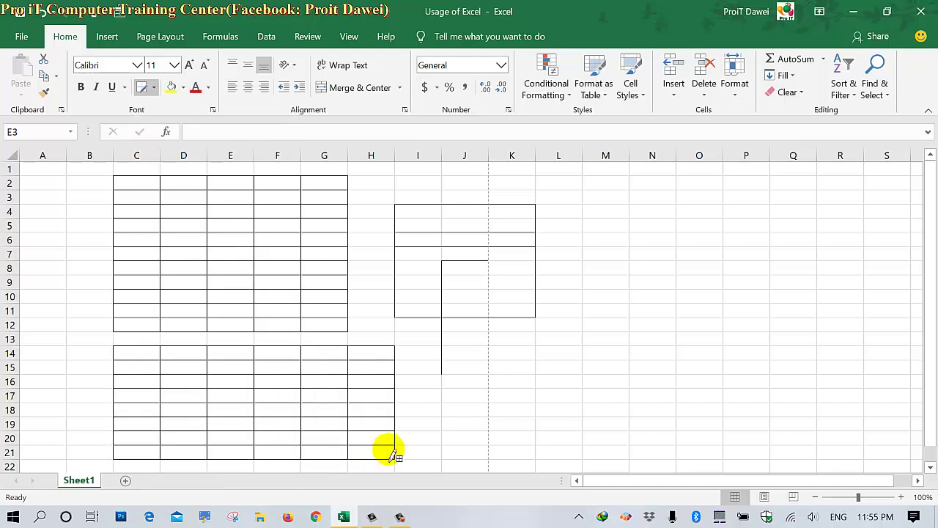
Erase borders across D–H in rows 5–16 and the inner vertical lines in D17:F21
click(151, 86)
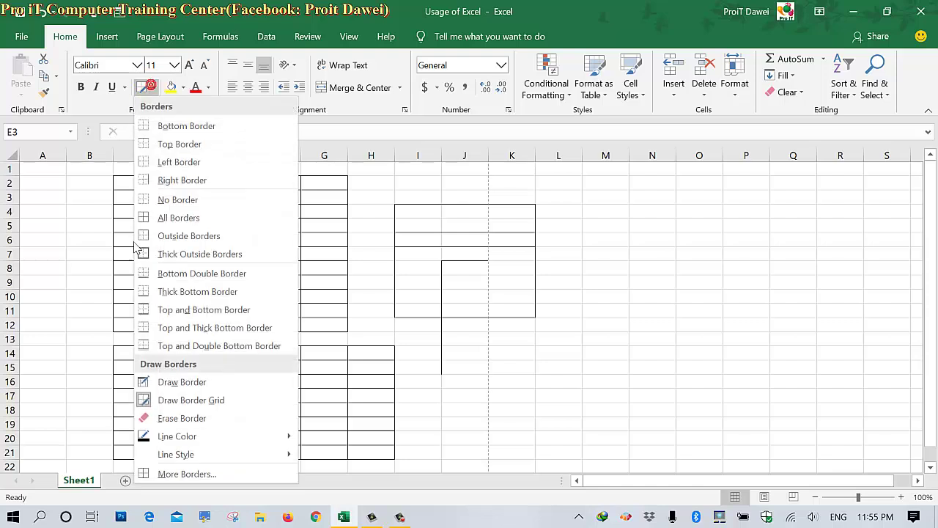
mouse_move(176, 436)
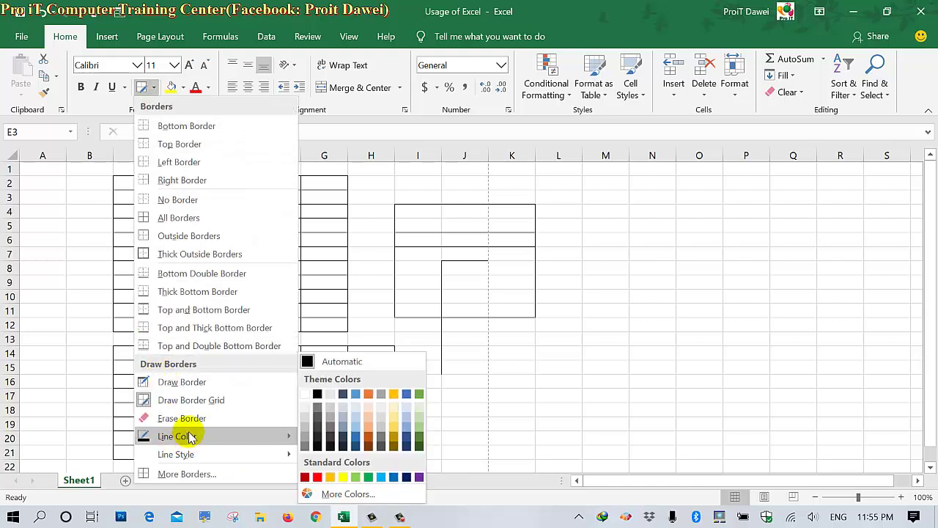
click(182, 418)
mouse_move(203, 272)
mouse_down()
mouse_move(227, 292)
mouse_move(451, 323)
mouse_up()
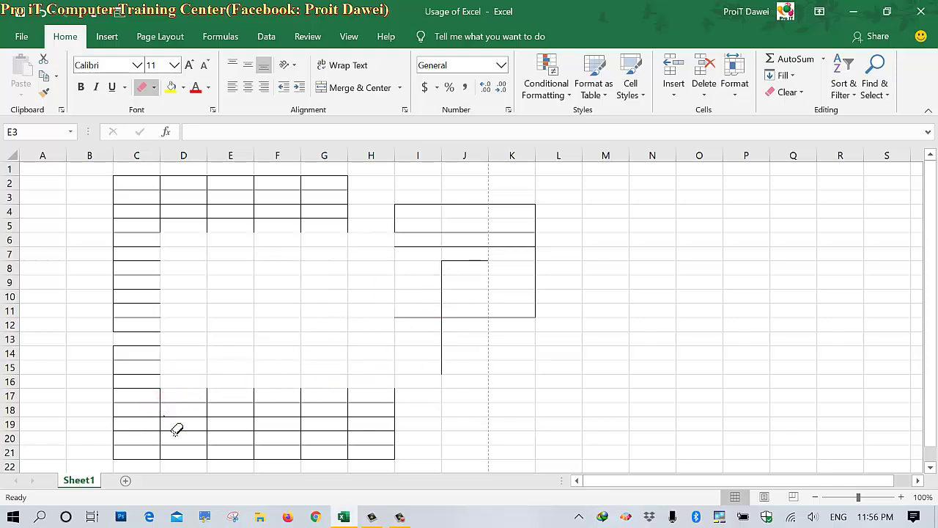
drag(176, 430, 385, 429)
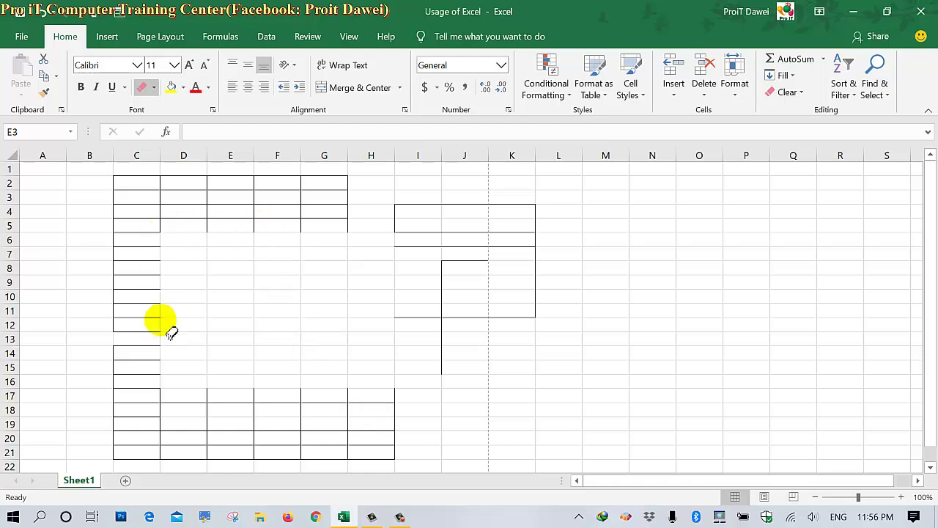
drag(208, 396, 206, 455)
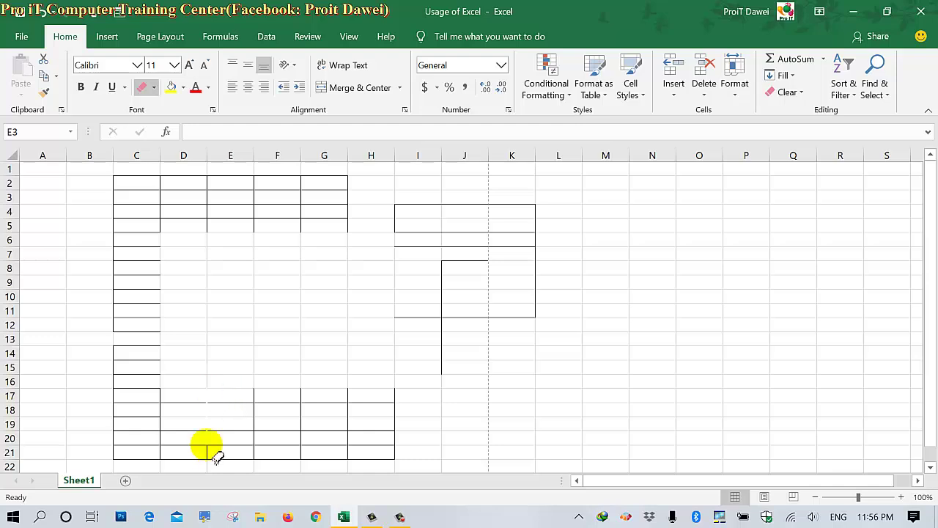
drag(252, 393, 252, 452)
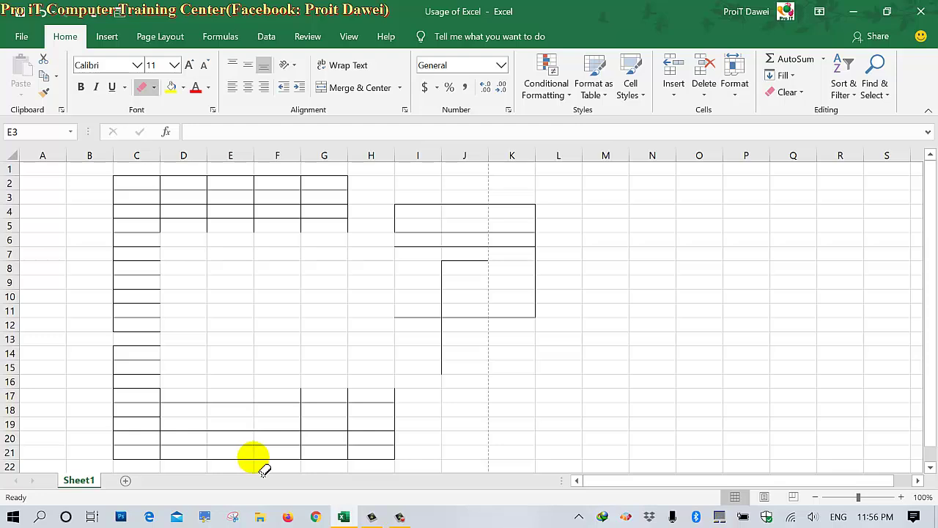
Switch the border line colour to red and draw a grid over G9:J17
click(154, 87)
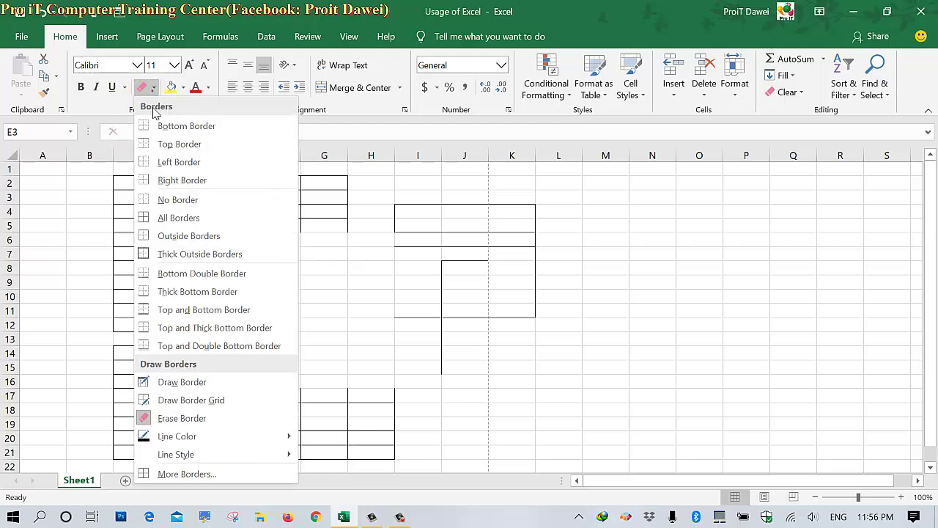
mouse_move(178, 436)
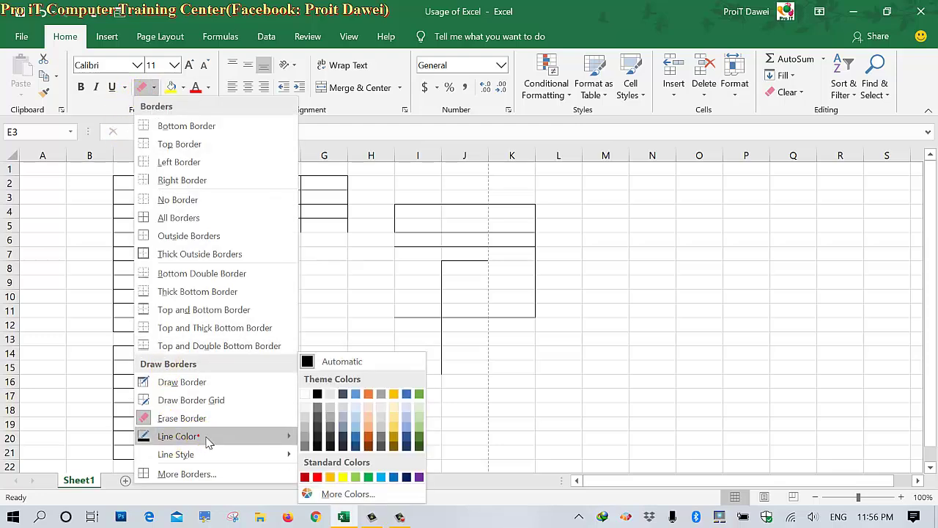
click(318, 478)
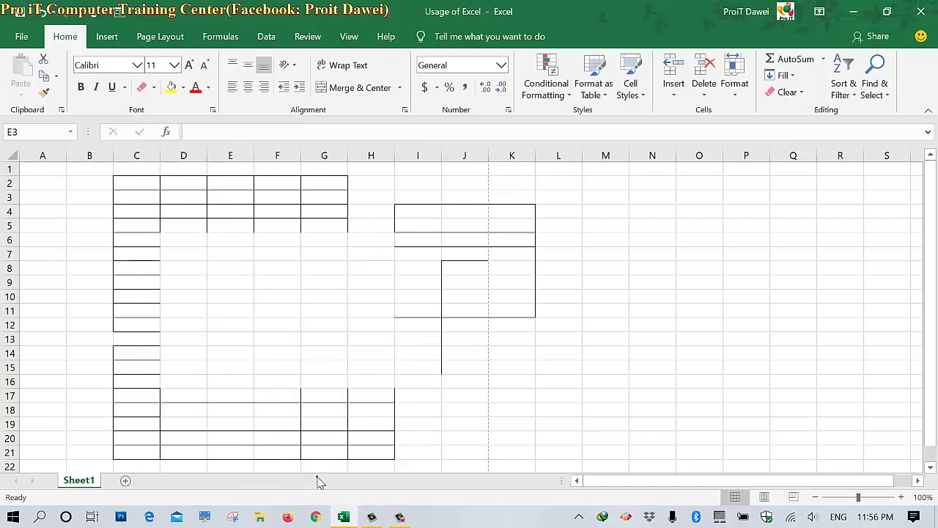
drag(332, 278, 484, 404)
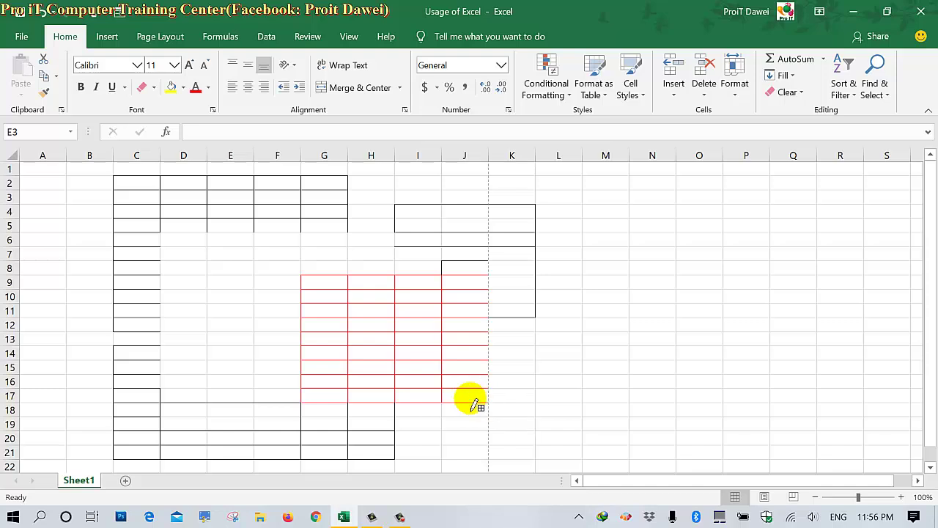
click(154, 87)
mouse_move(191, 455)
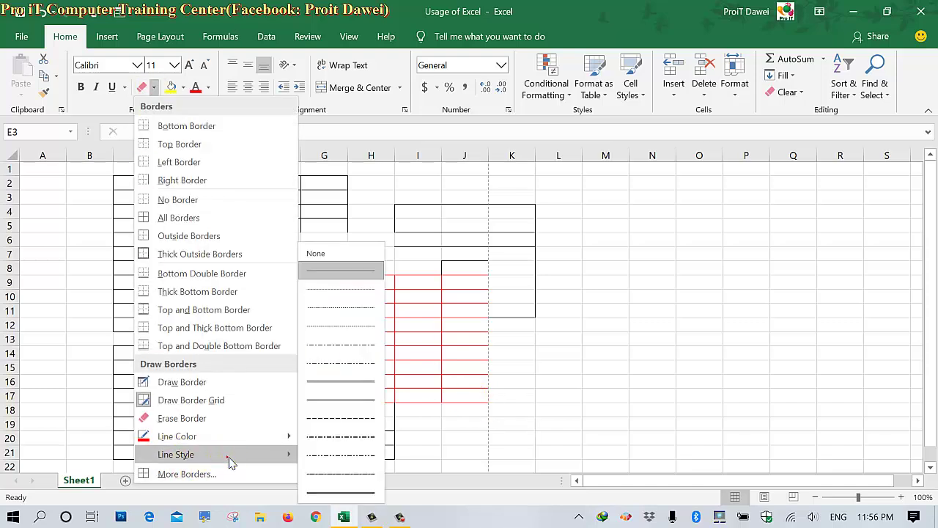
Draw a red grid in a heavier solid line style over K14:O19
click(343, 387)
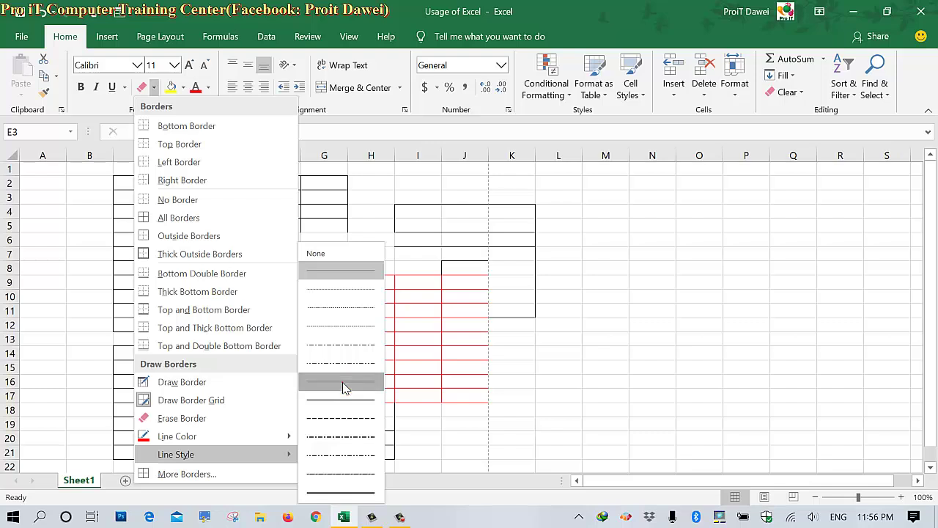
click(343, 382)
mouse_move(497, 349)
mouse_down()
mouse_move(627, 372)
mouse_move(682, 429)
mouse_up()
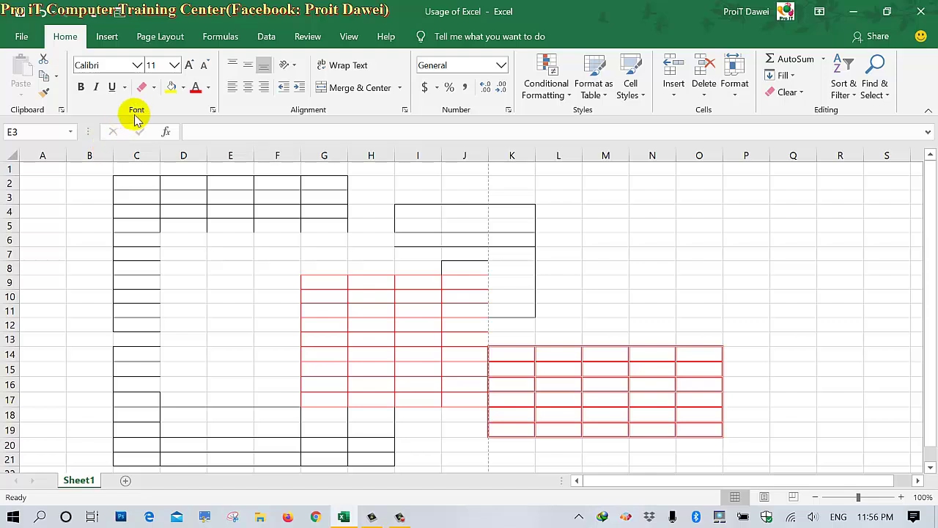
click(154, 89)
mouse_move(176, 454)
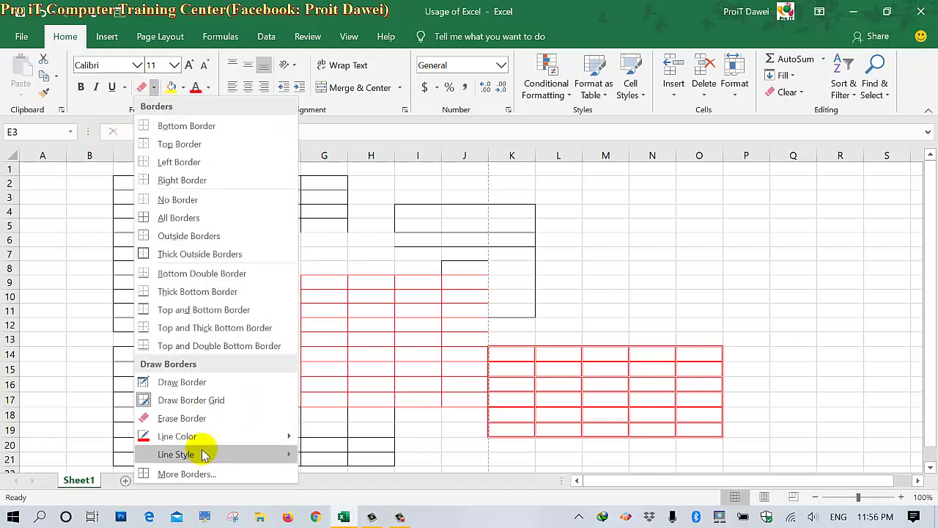
Switch to the dash-dot-dot line style and draw a red grid over E12:H20
click(326, 459)
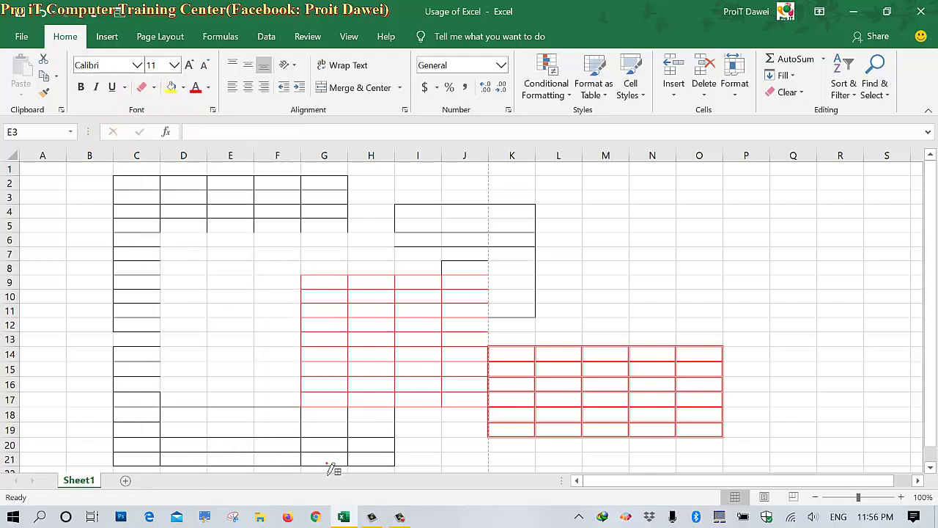
drag(211, 325, 293, 388)
drag(327, 419, 393, 440)
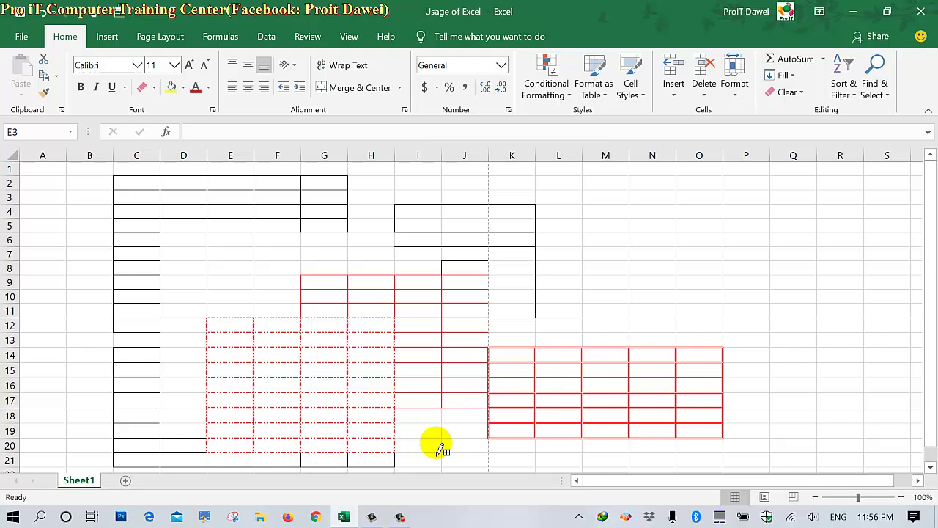
click(155, 89)
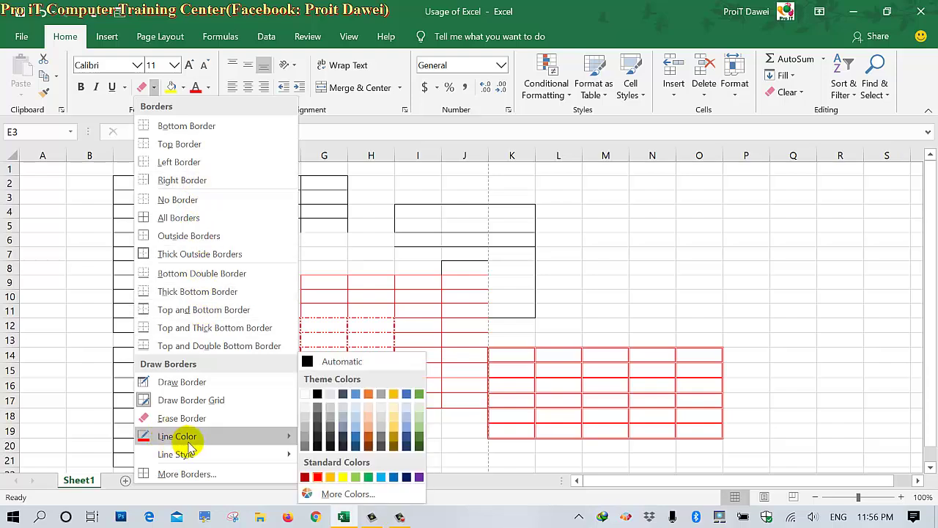
Draw red dash-dot outline borders along F6:M6 and down column O to frame M7:O13
click(183, 383)
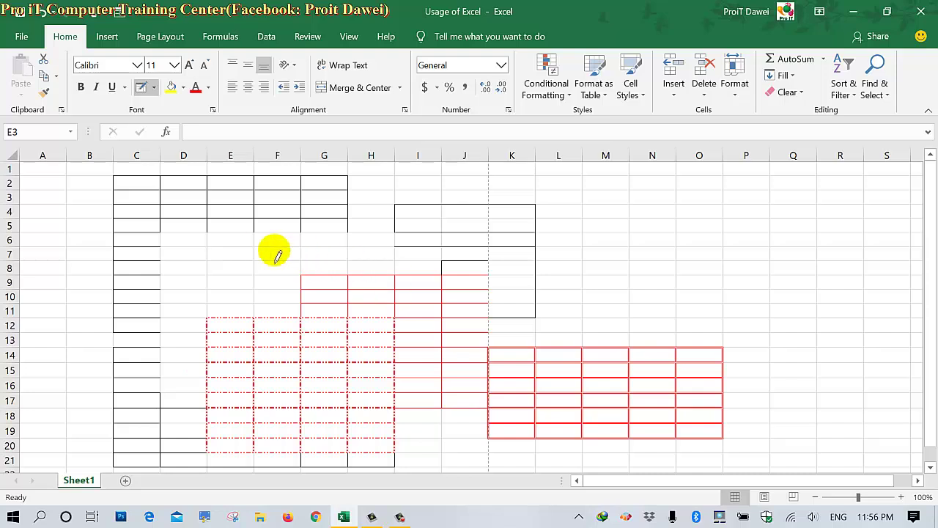
mouse_move(257, 236)
mouse_down()
mouse_move(477, 257)
mouse_move(601, 247)
mouse_move(587, 345)
mouse_up()
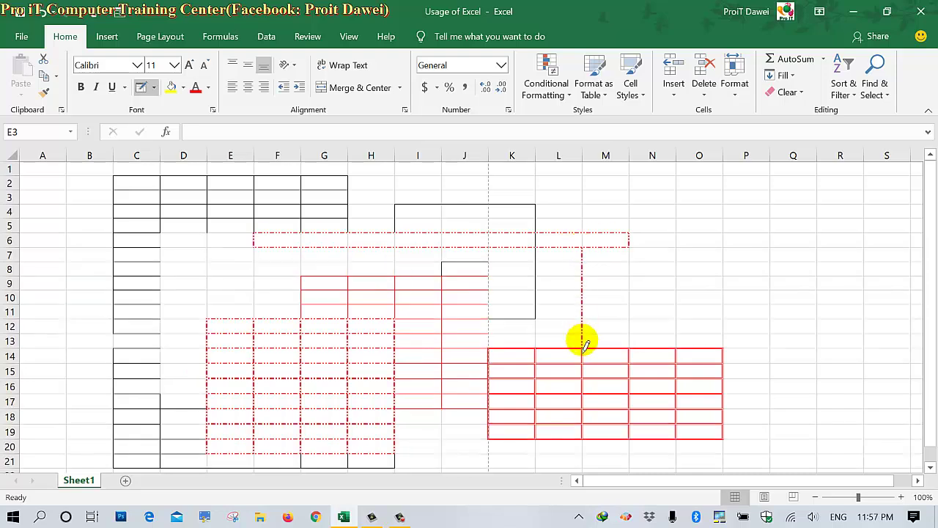
drag(587, 246, 723, 249)
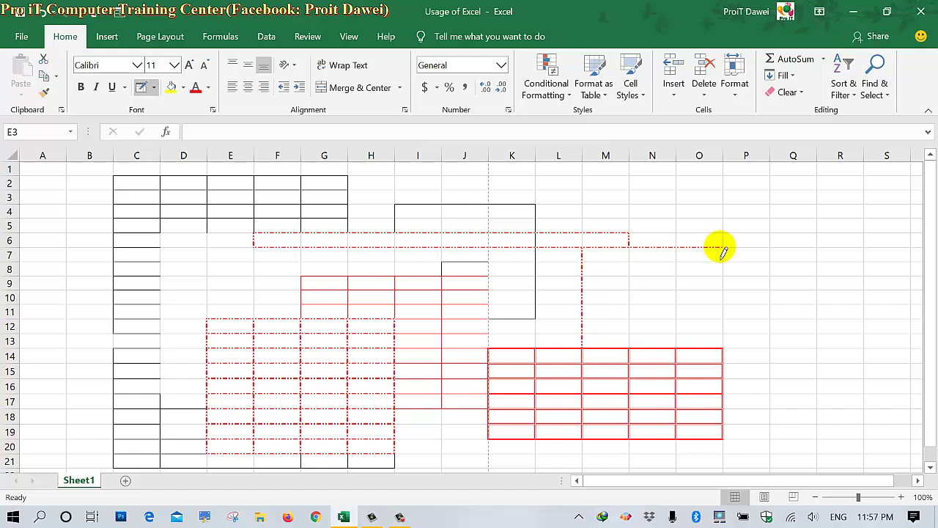
drag(722, 251, 722, 345)
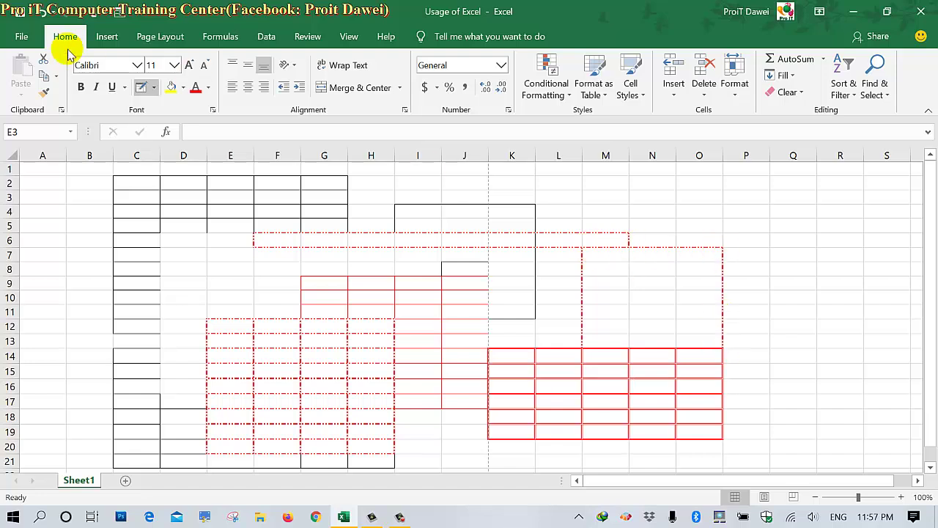
Switch to the thickest solid line style and draw red outlines around C7:G9 and D7:D11
click(154, 87)
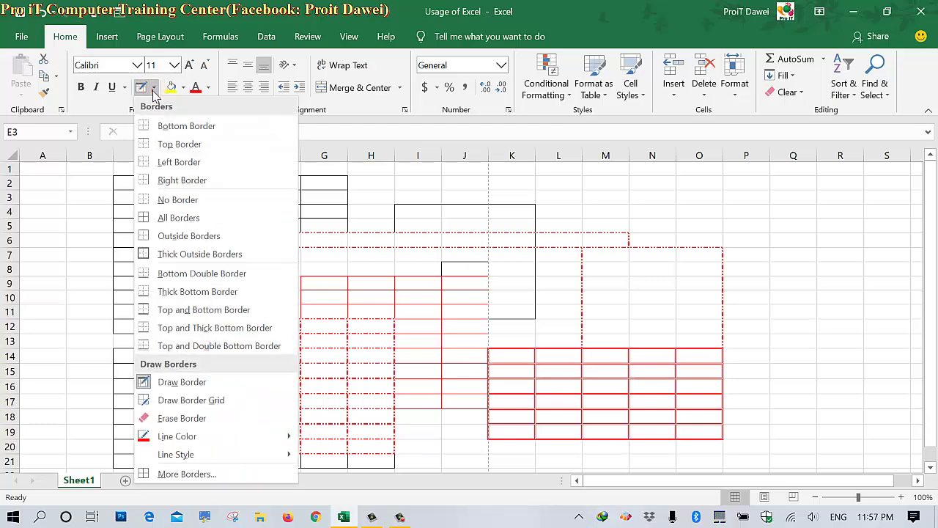
mouse_move(176, 454)
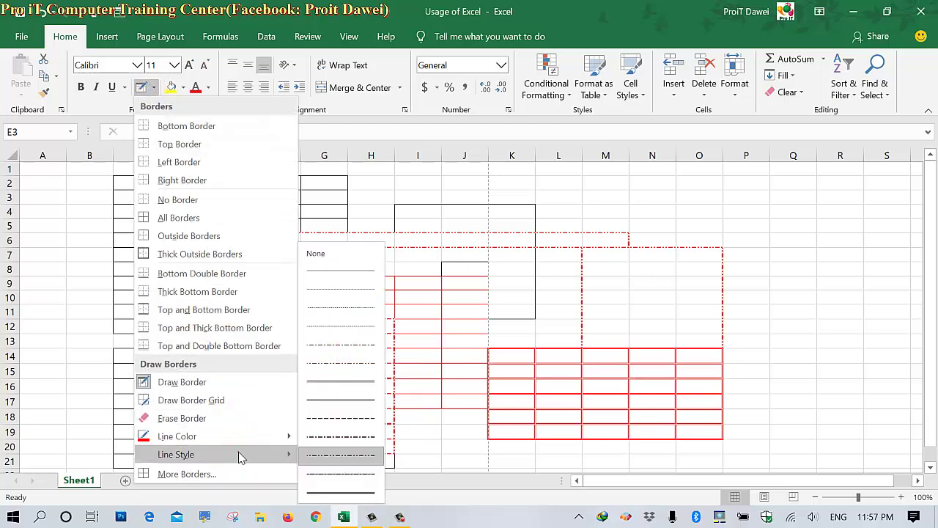
click(238, 450)
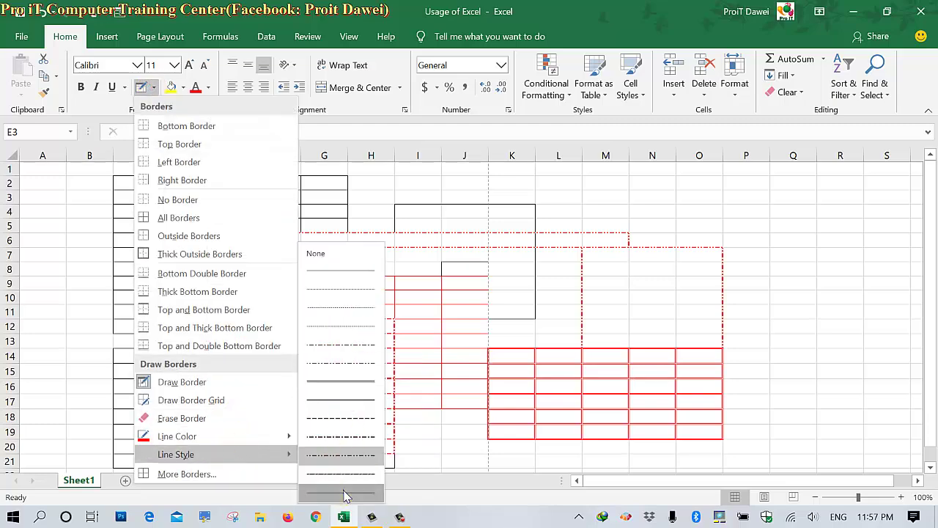
click(344, 496)
drag(161, 253, 338, 286)
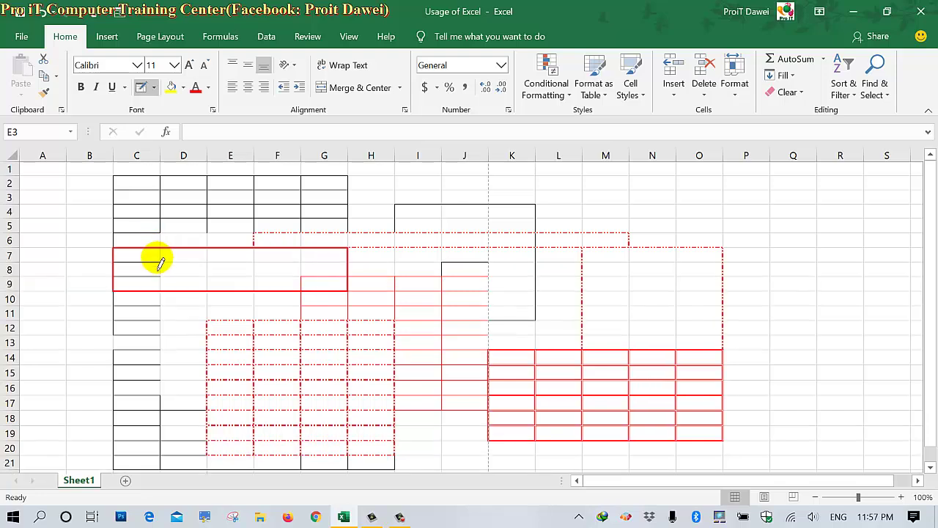
drag(160, 263, 196, 325)
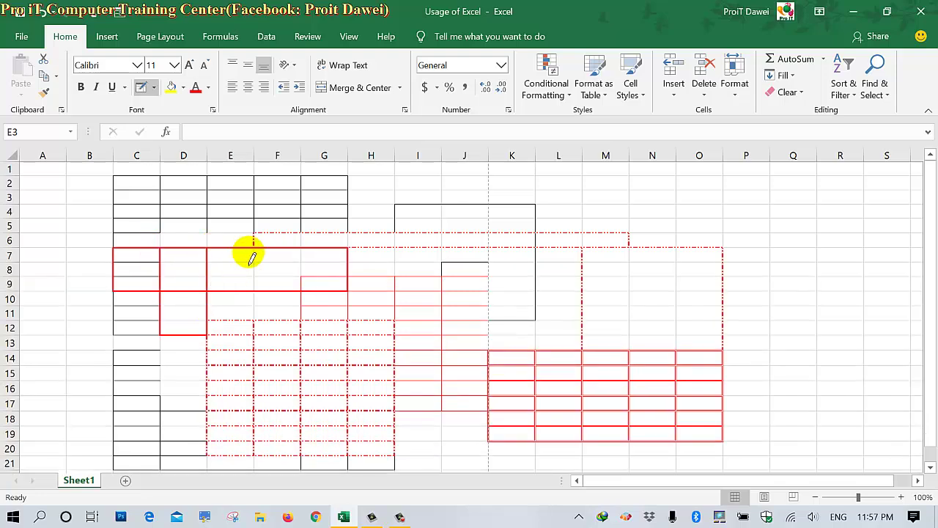
Draw a red vertical line between columns E and F and a red diagonal across E7
drag(253, 250, 253, 292)
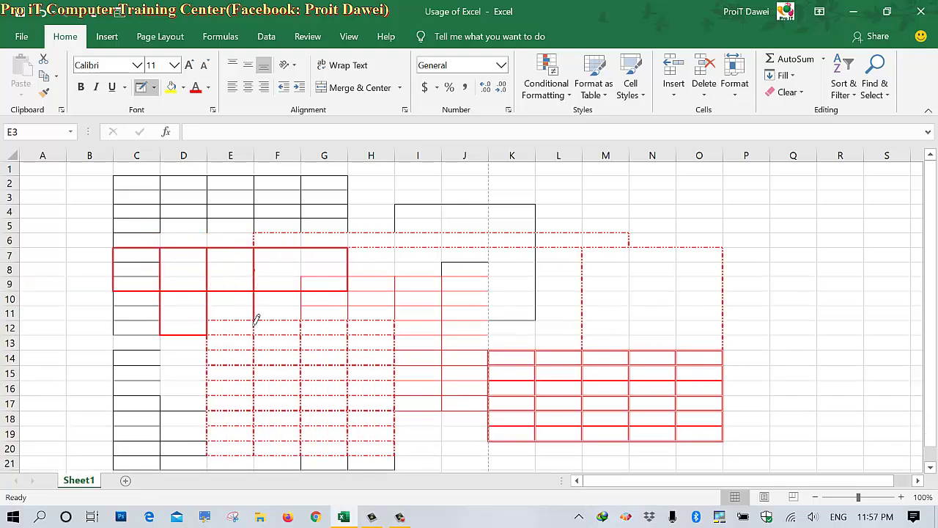
click(258, 254)
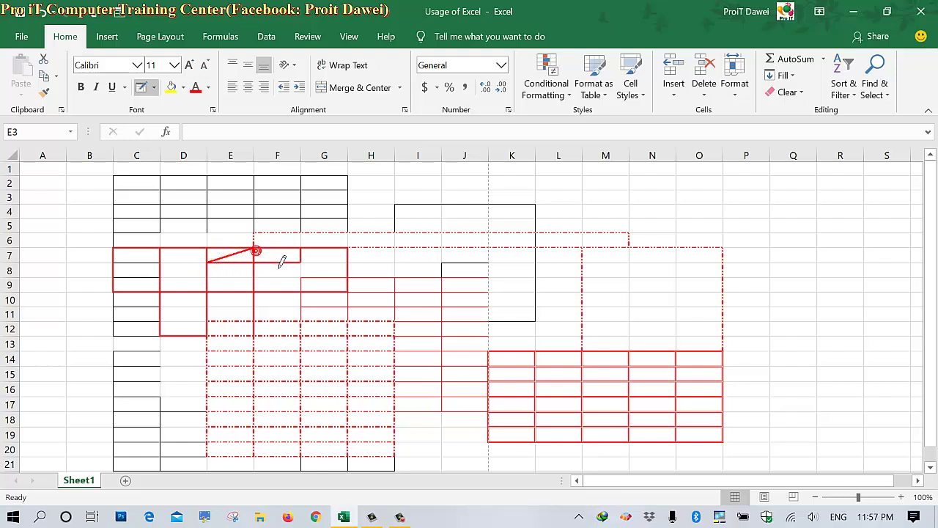
drag(280, 262, 262, 266)
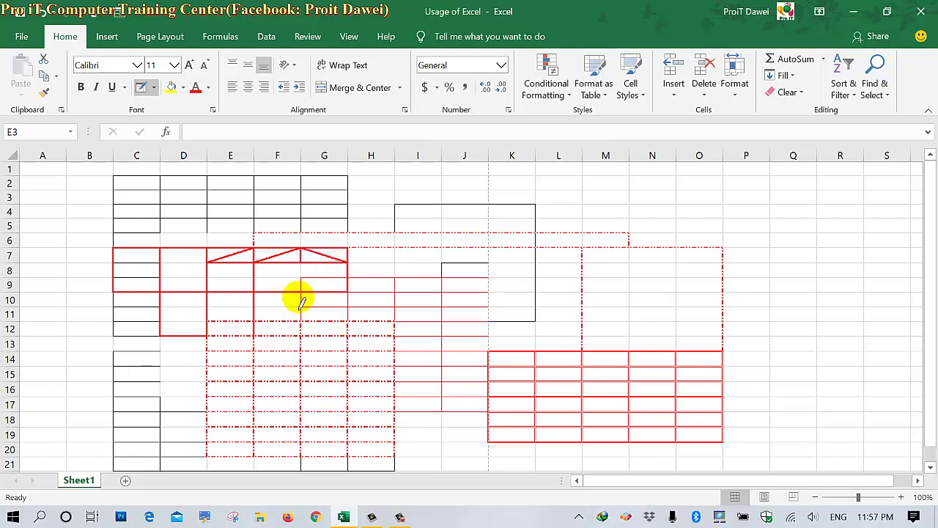
click(155, 88)
mouse_move(176, 455)
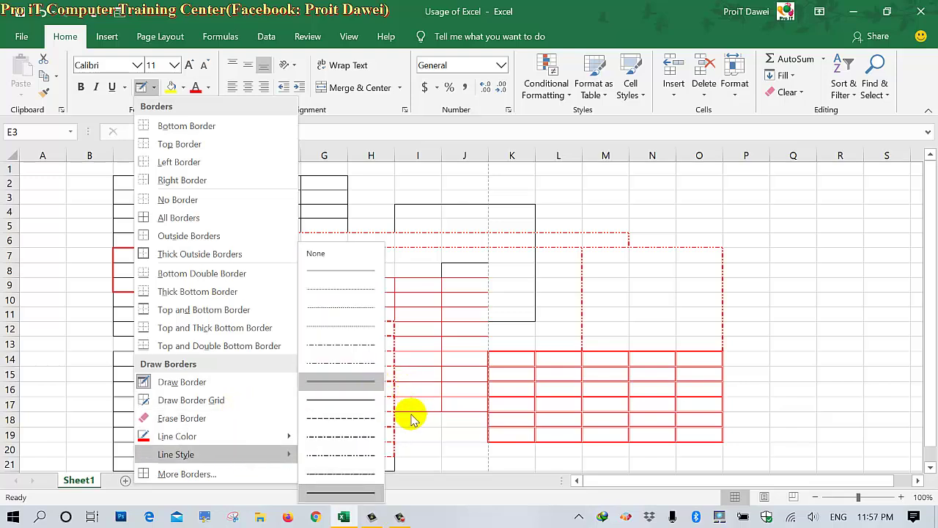
Pick a solid line style, draw a red box around K9:M11, then stop border drawing
click(551, 313)
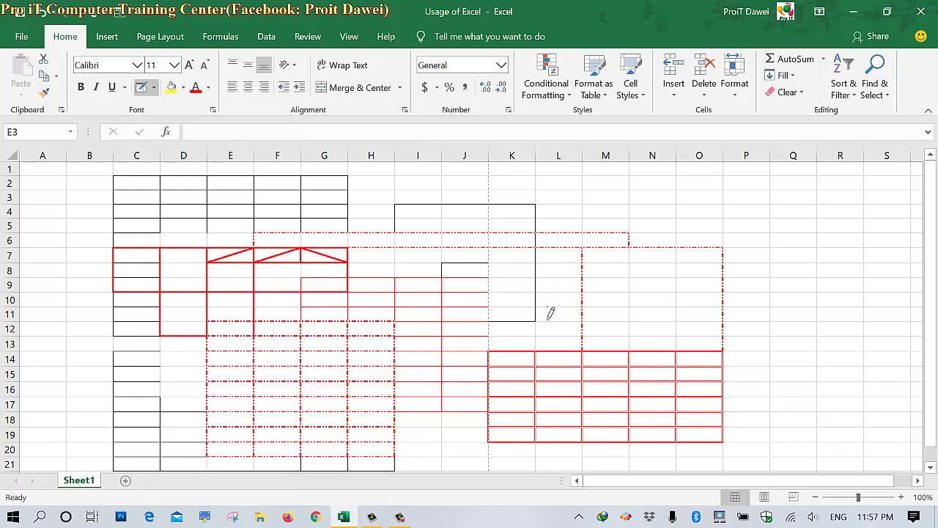
click(473, 289)
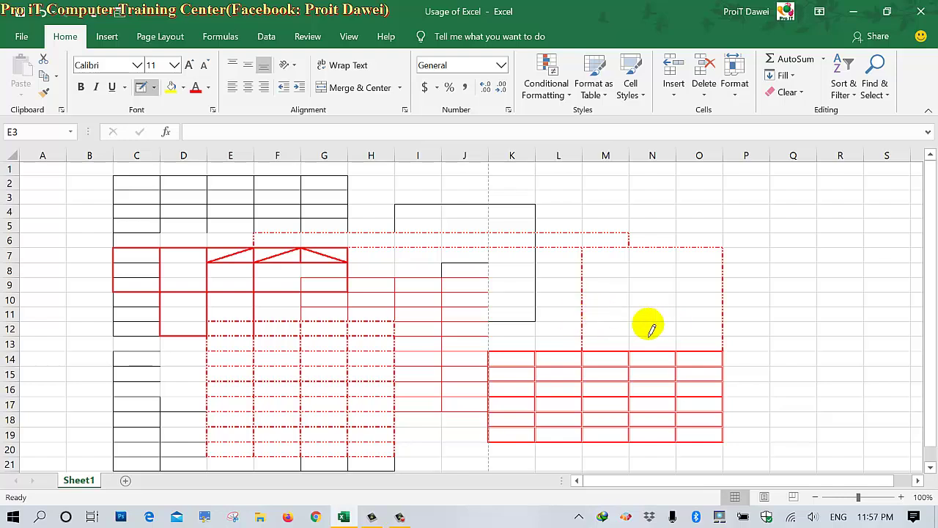
drag(512, 283, 615, 310)
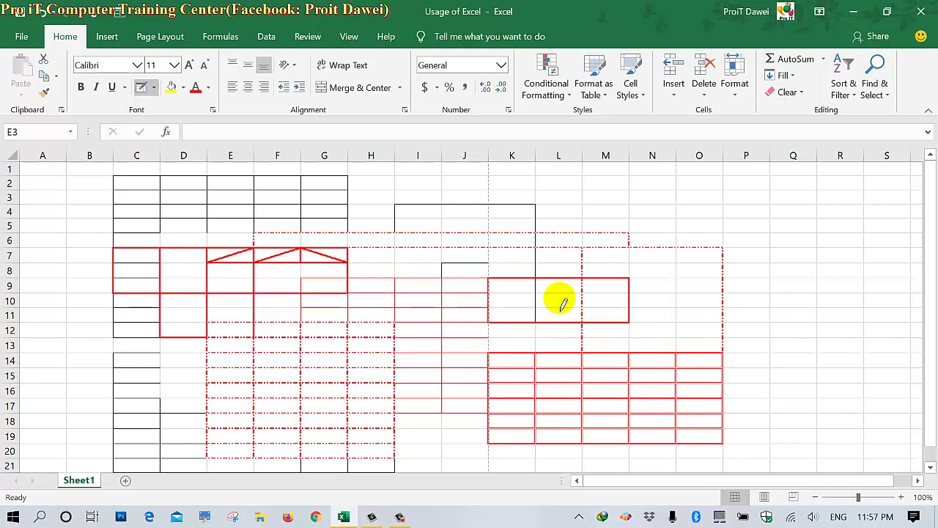
key(Escape)
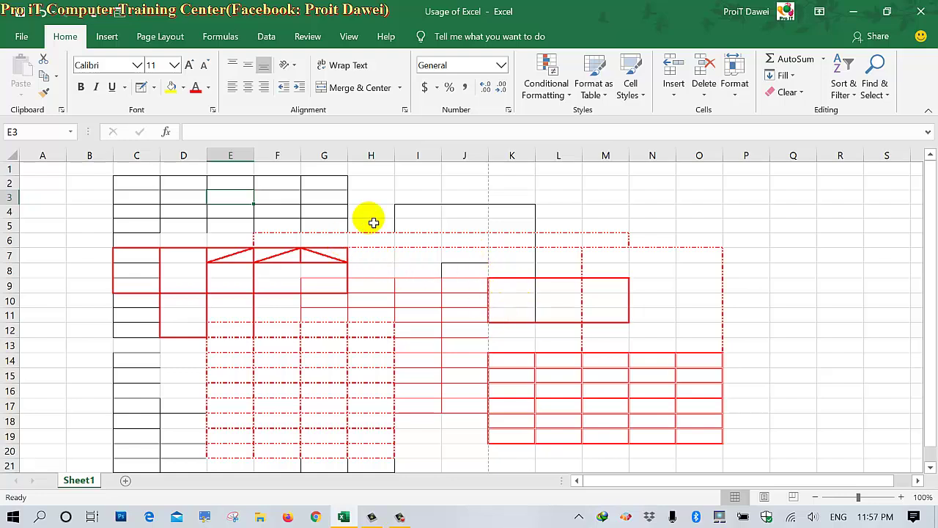
Scroll down and apply red All Borders to every cell in B27:H35
scroll(545, 226, down, 2)
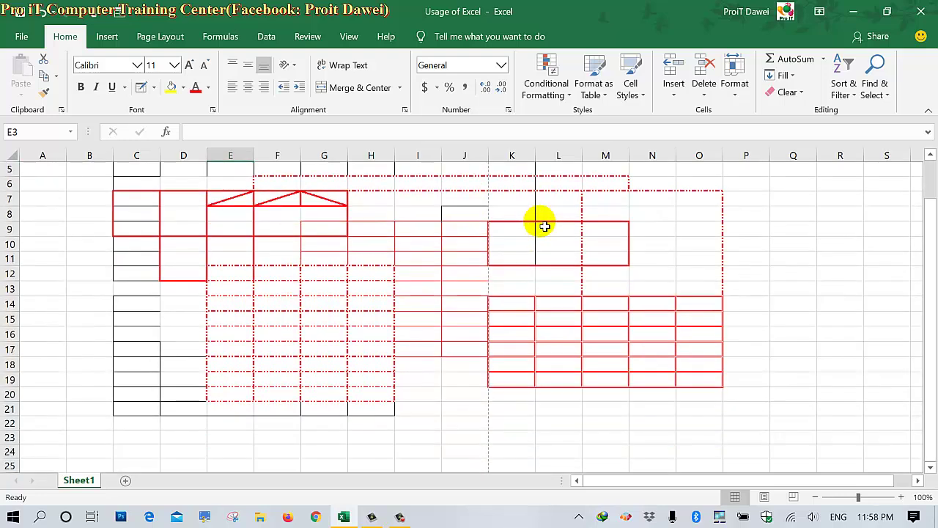
scroll(81, 345, down, 2)
scroll(88, 360, down, 4)
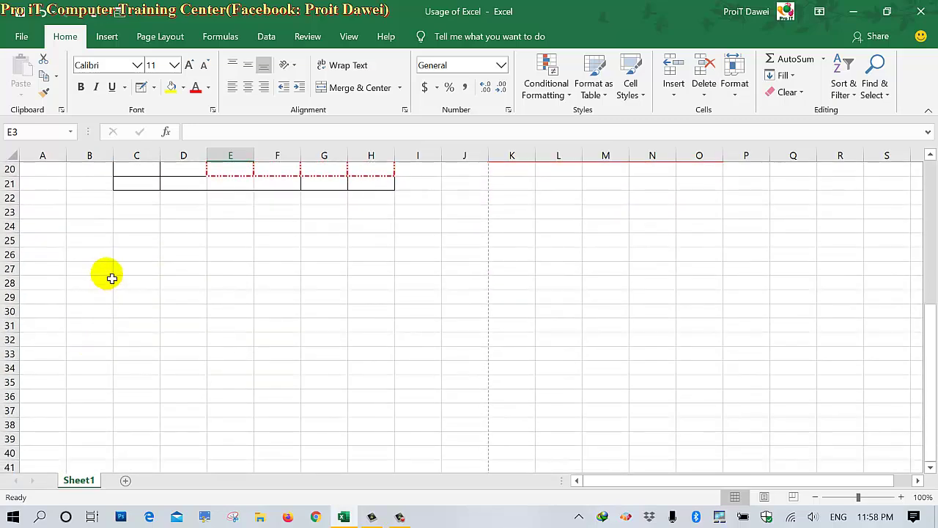
drag(103, 272, 380, 392)
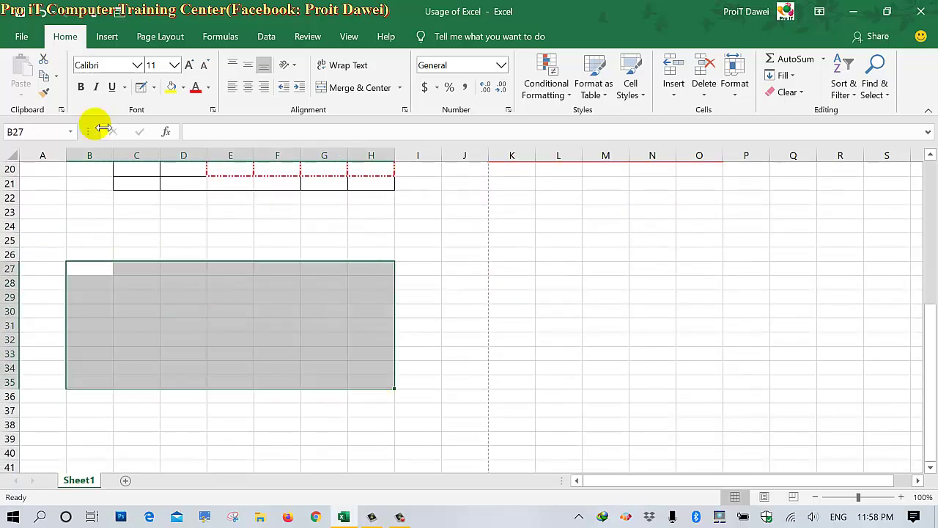
click(154, 89)
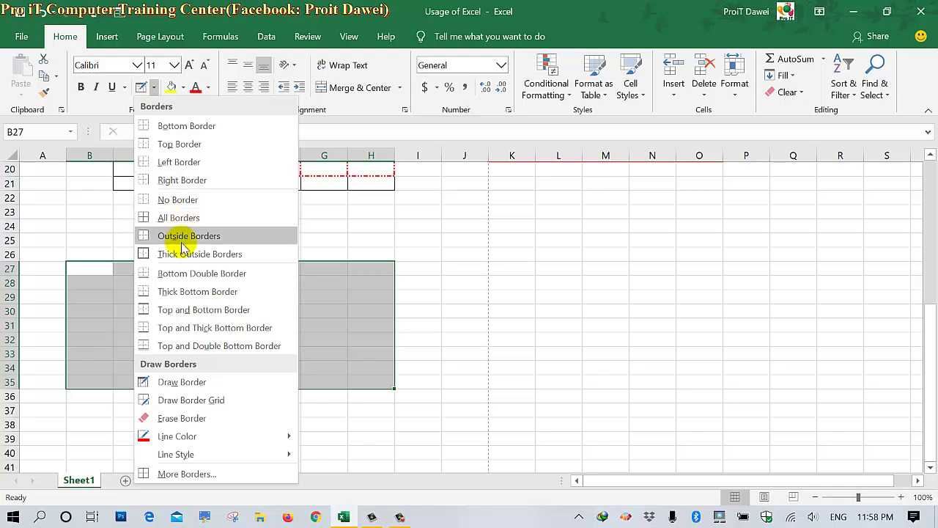
click(180, 222)
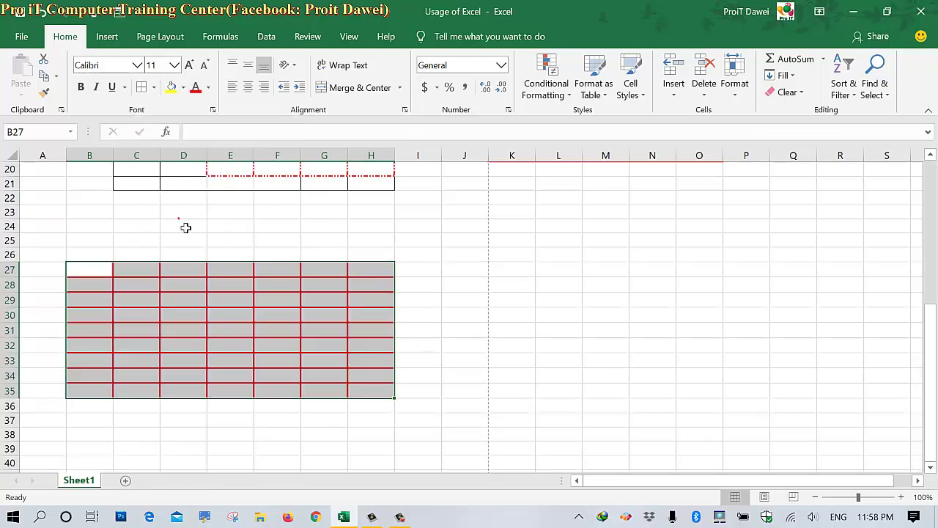
click(297, 293)
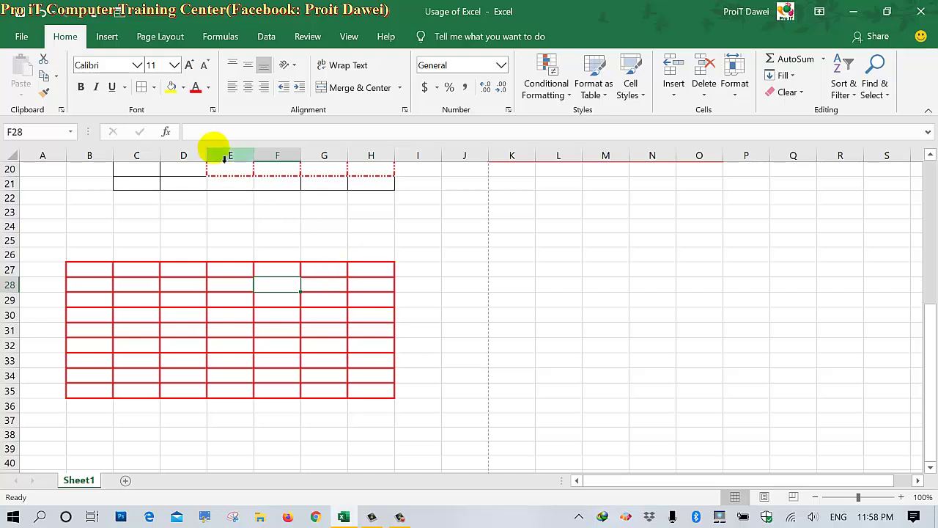
click(154, 88)
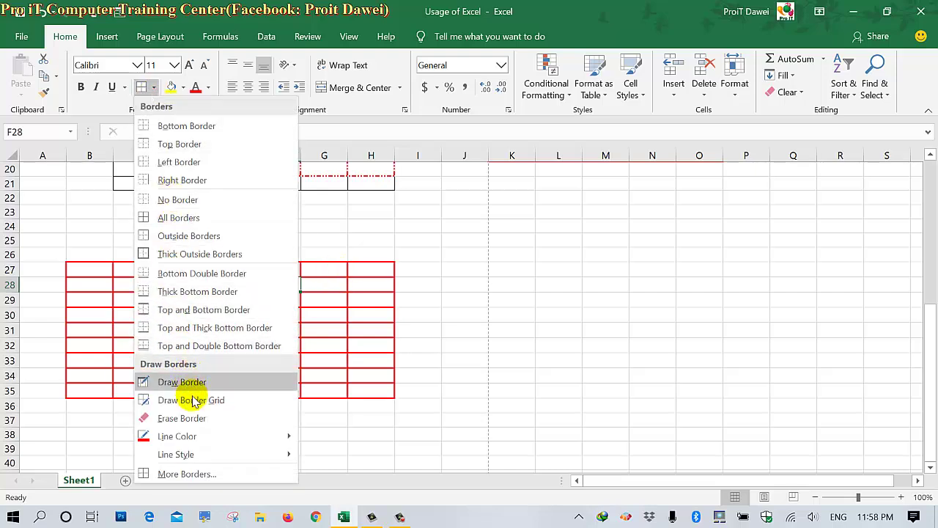
mouse_move(177, 436)
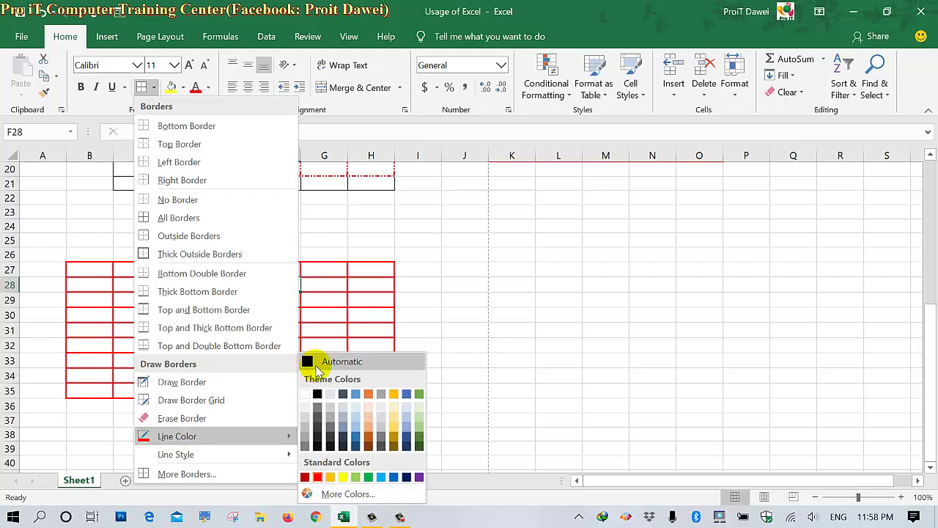
Reset the border colour to Automatic and choose a new line style
click(315, 361)
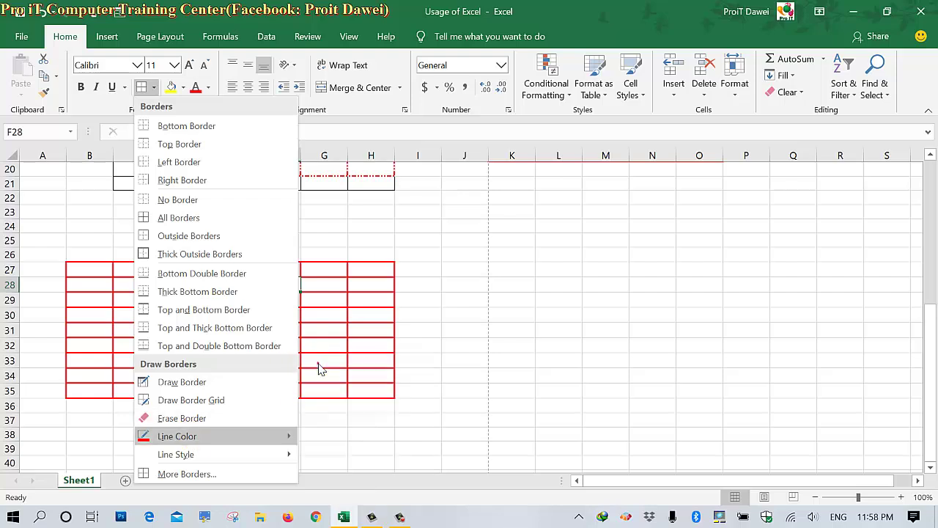
click(154, 87)
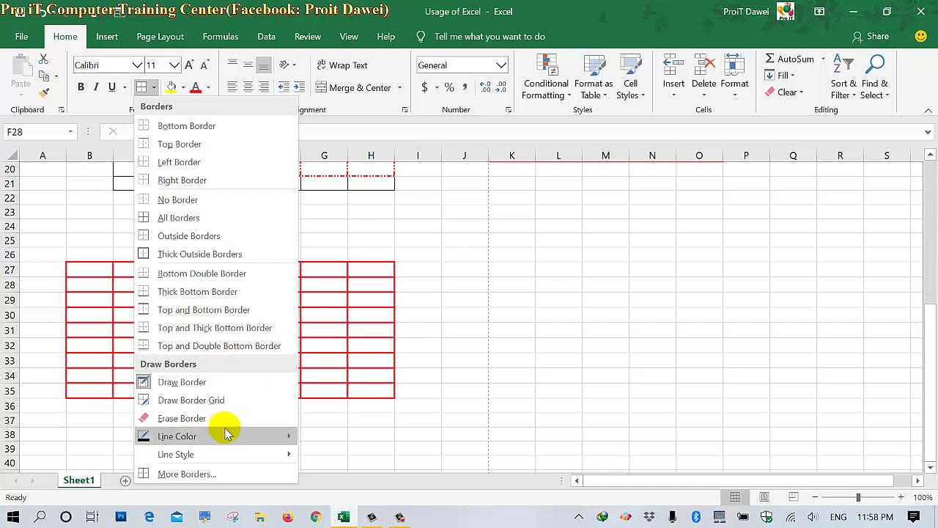
mouse_move(176, 436)
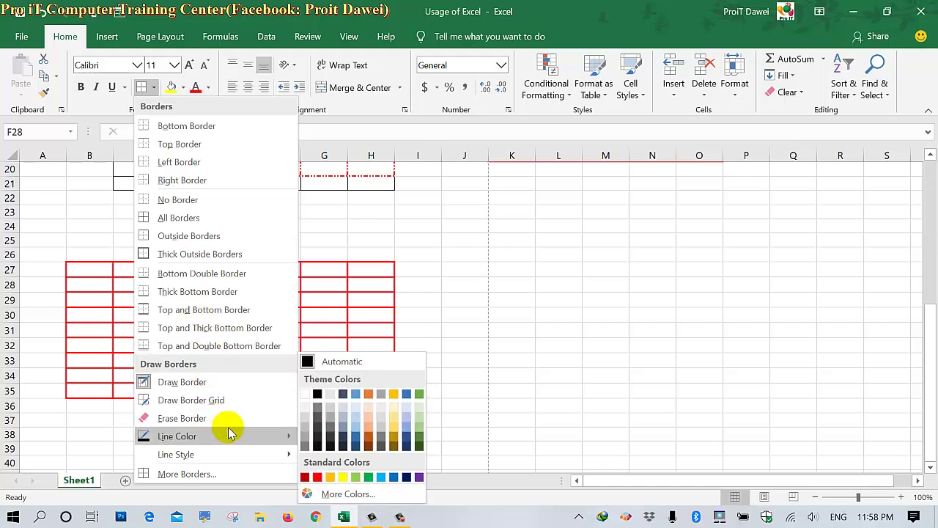
mouse_move(176, 454)
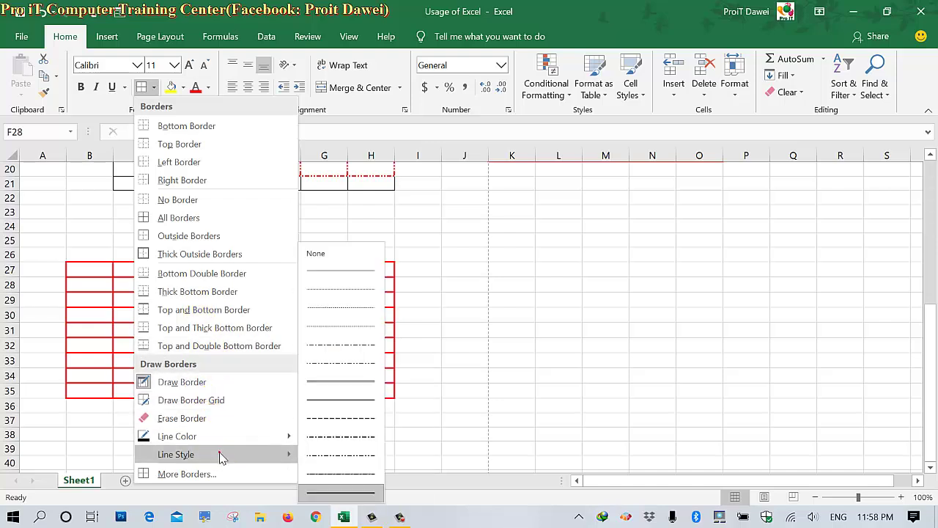
click(336, 272)
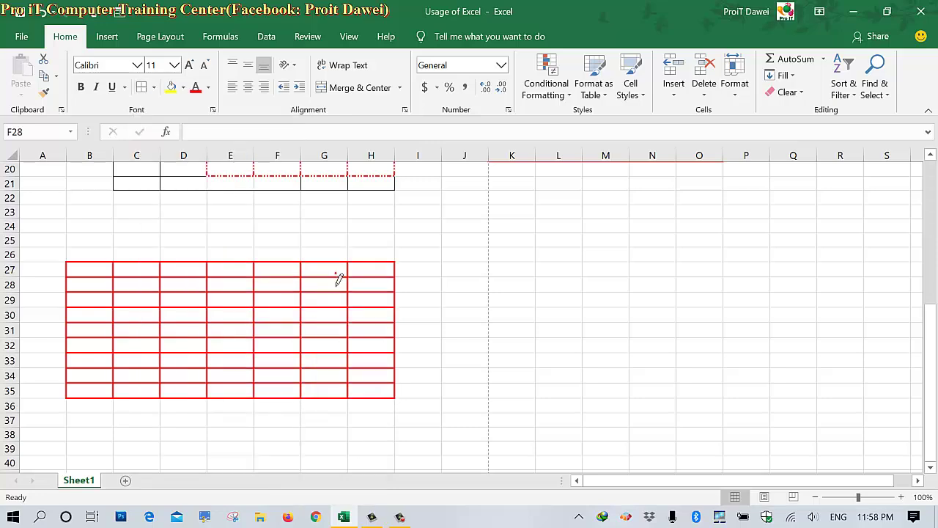
scroll(339, 278, up, 6)
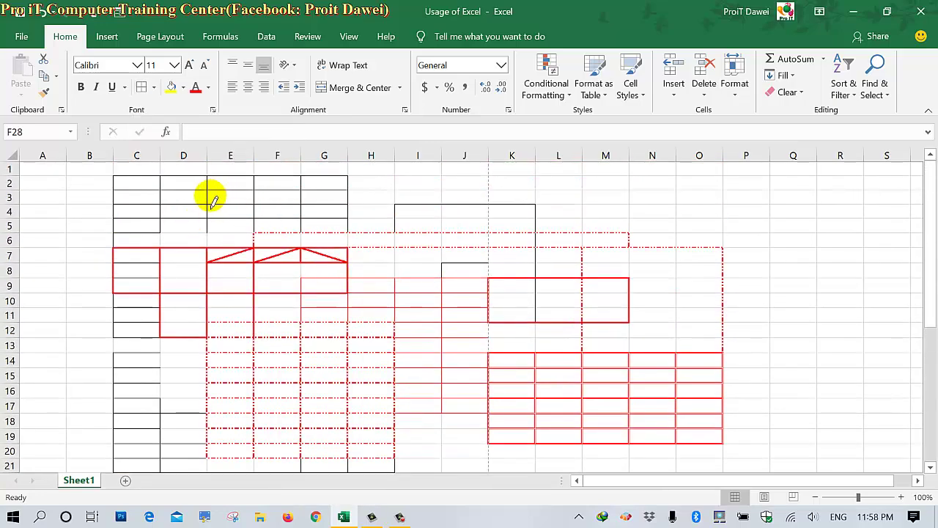
scroll(279, 273, down, 4)
scroll(272, 268, down, 2)
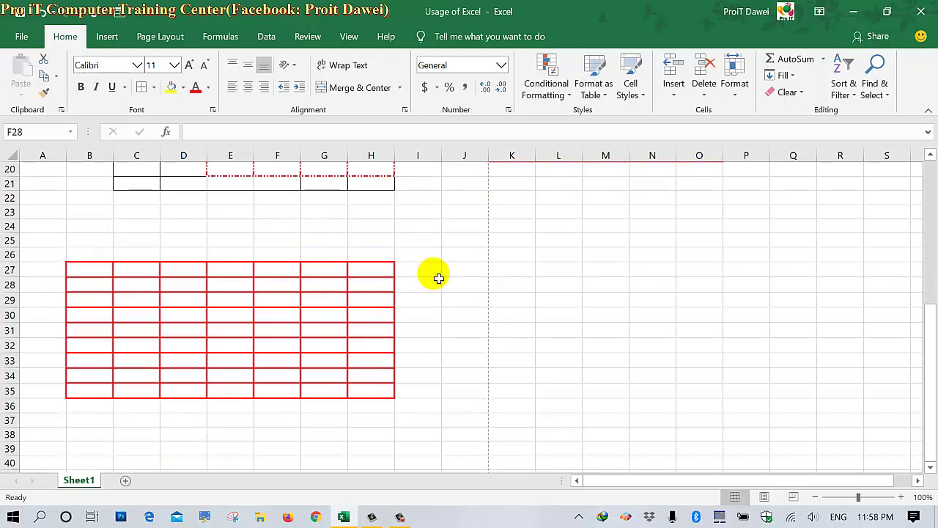
Apply All Borders to I25:M35, creating a black grid beside the red table
mouse_move(419, 241)
mouse_down()
mouse_move(572, 356)
mouse_move(599, 391)
mouse_up()
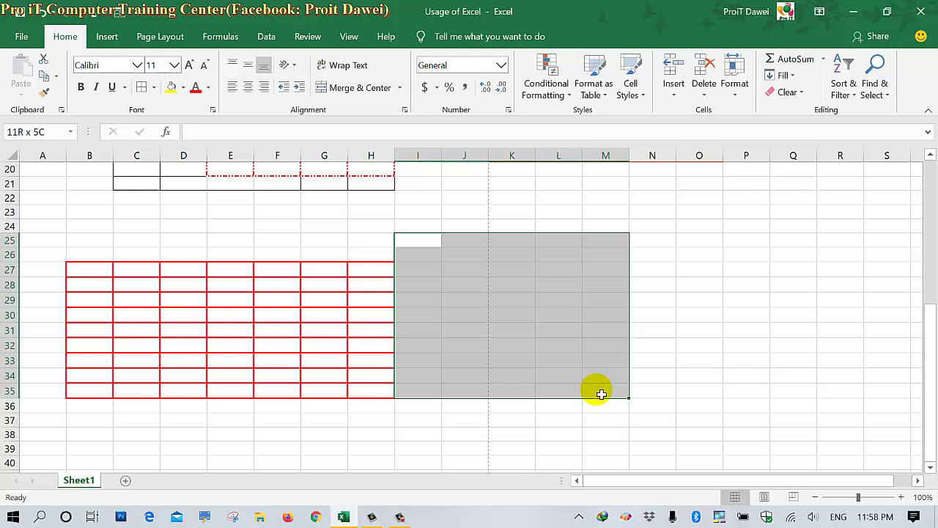
click(154, 88)
click(180, 218)
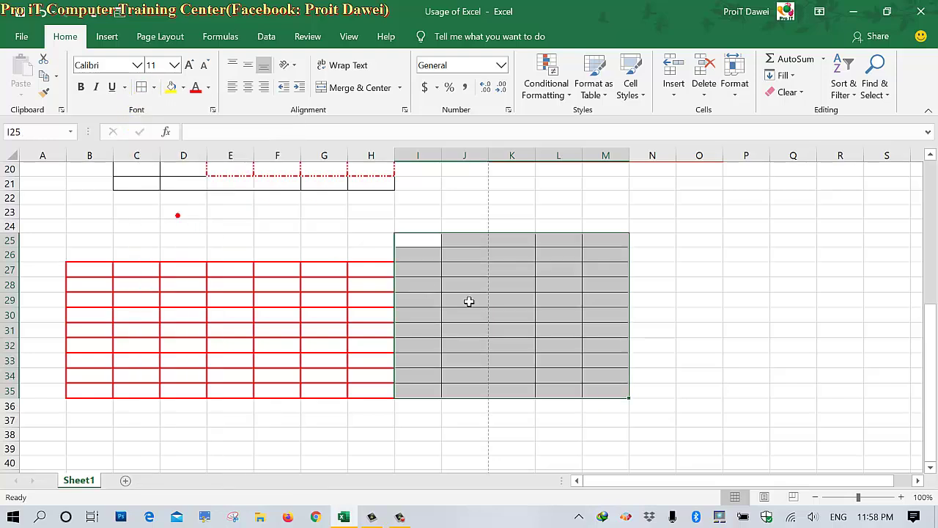
click(483, 303)
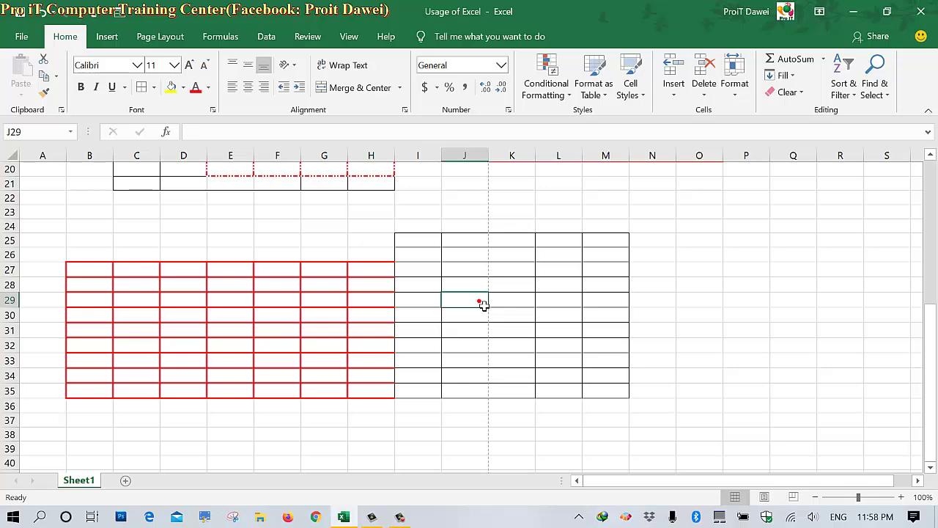
scroll(483, 303, down, 4)
scroll(484, 305, down, 1)
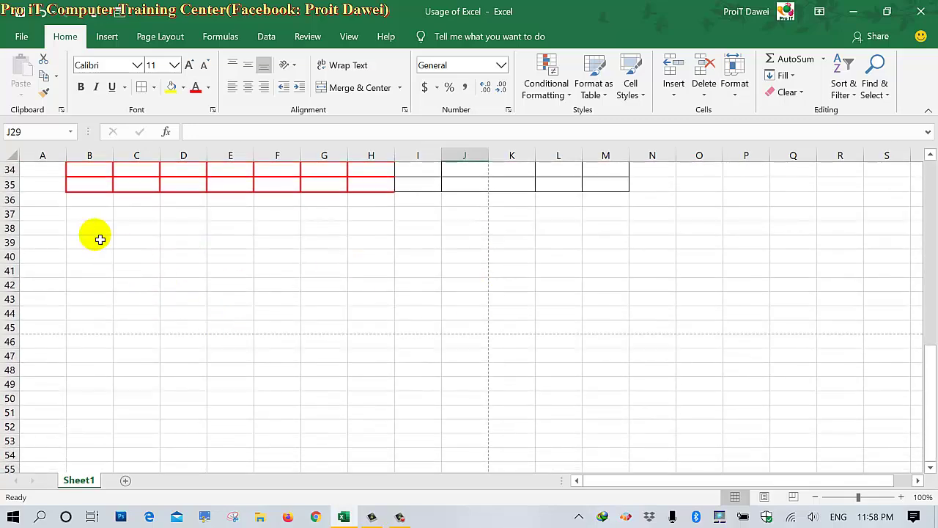
Select B38:I50 and open the full border formatting settings, moving the window aside
mouse_move(94, 228)
mouse_down()
mouse_move(277, 351)
mouse_move(409, 399)
mouse_up()
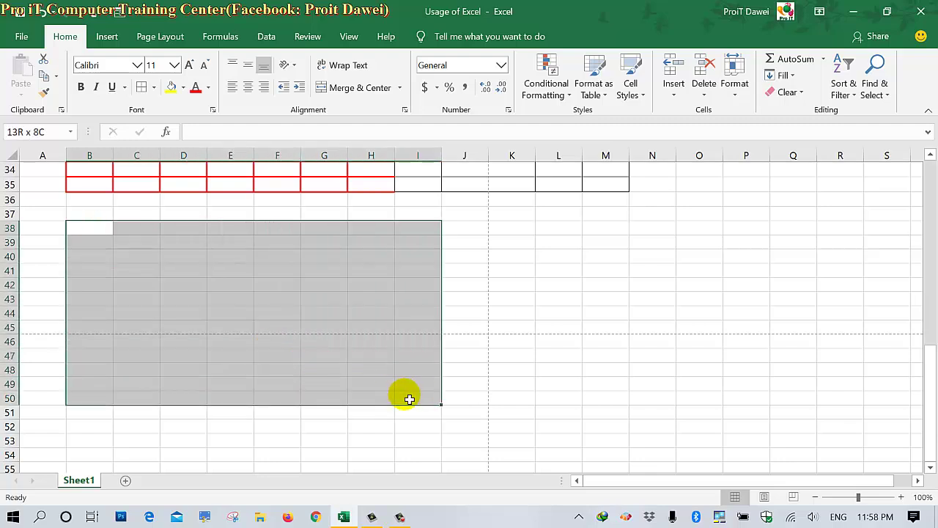
click(154, 88)
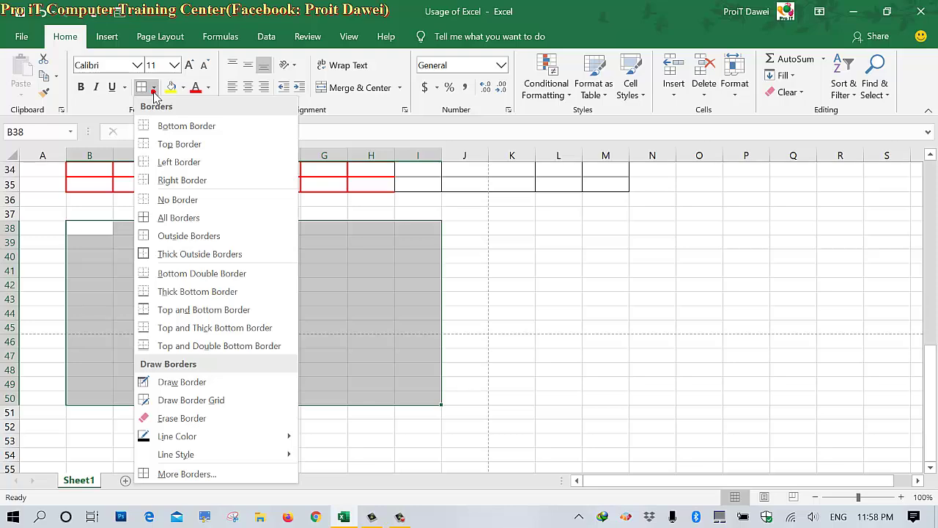
click(187, 474)
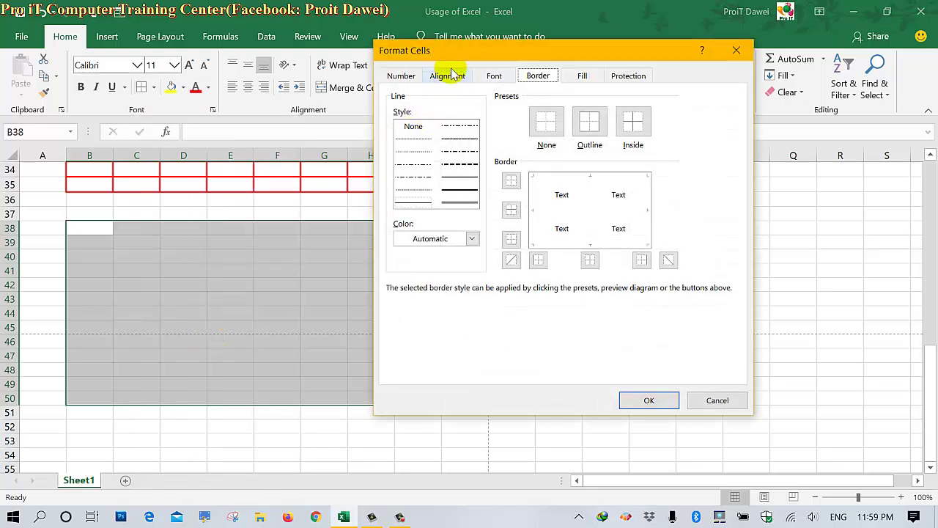
drag(452, 53, 551, 100)
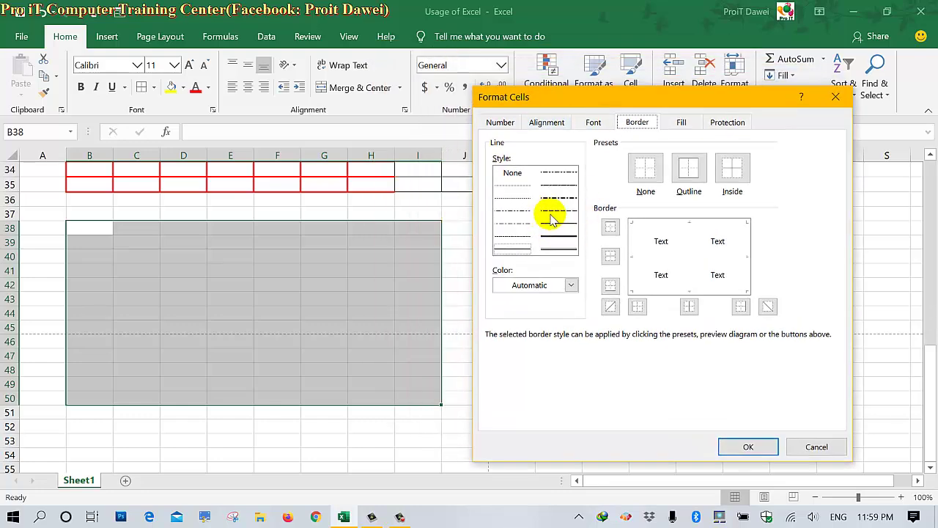
Try out a thick top border, side borders, both diagonals and a centre line in the preview
click(558, 237)
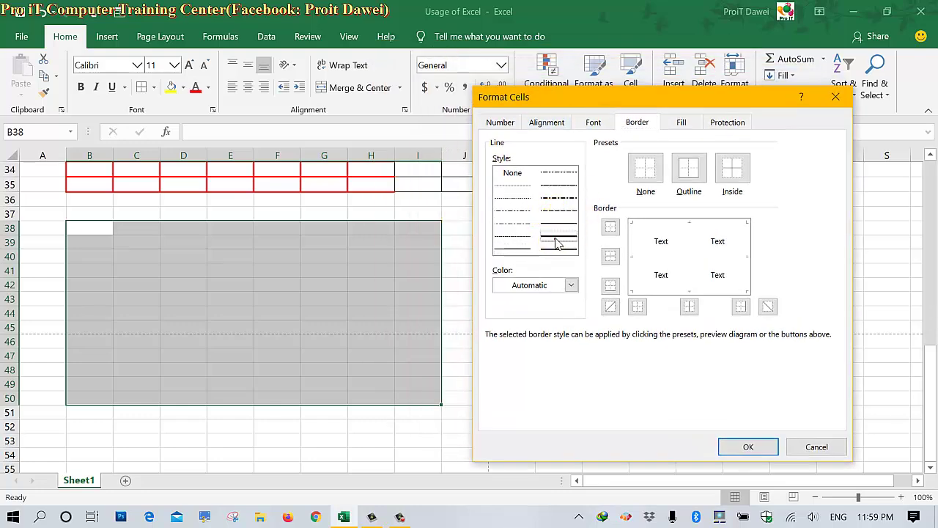
click(681, 225)
click(640, 241)
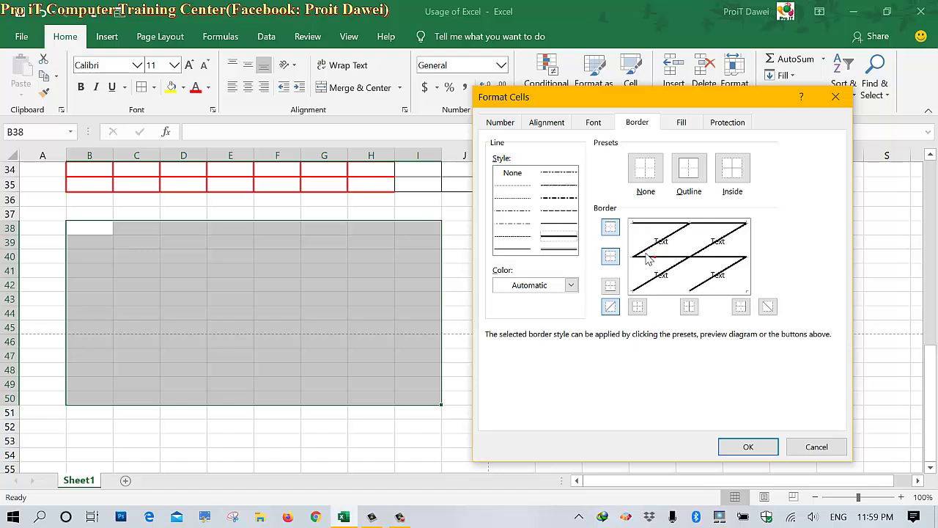
click(636, 230)
click(744, 265)
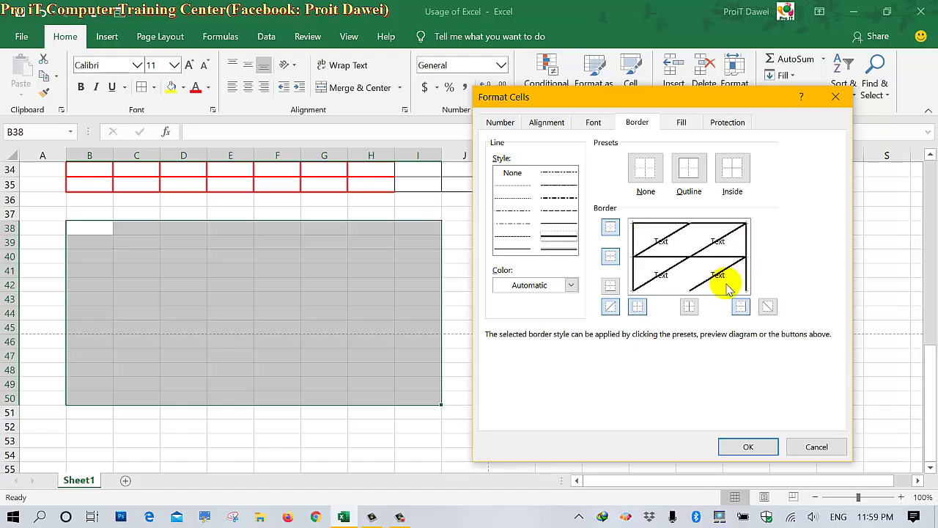
click(728, 286)
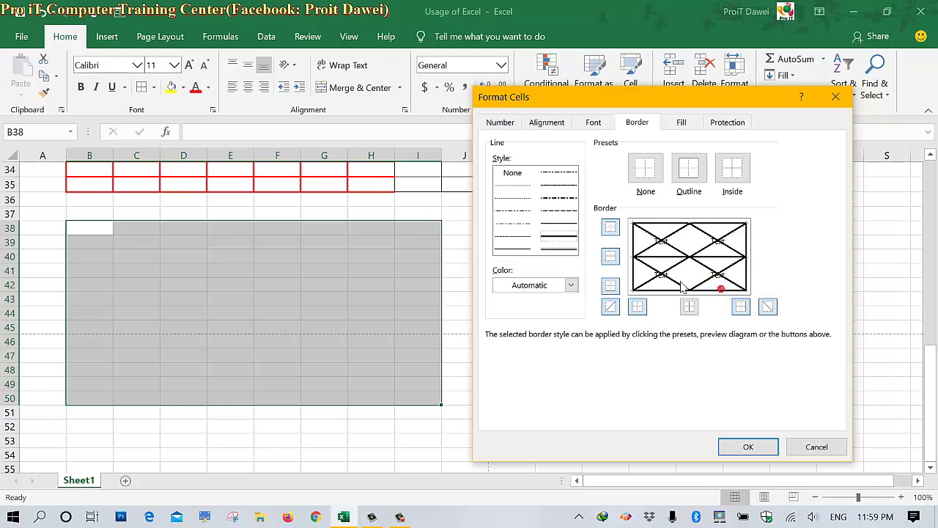
click(704, 281)
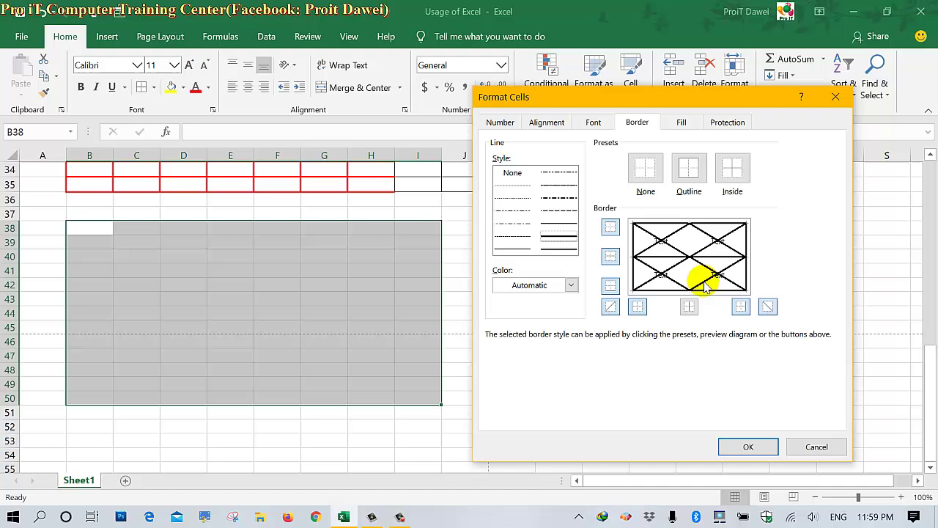
click(661, 277)
click(684, 239)
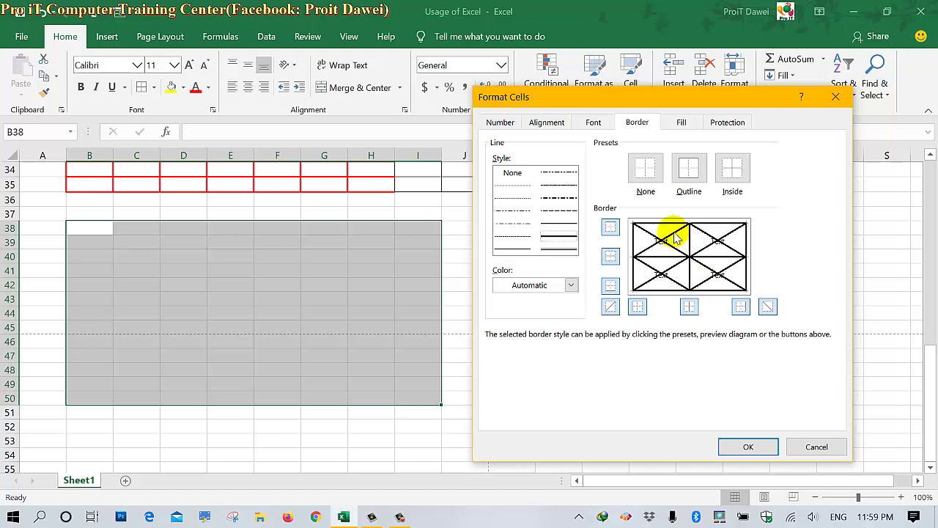
Clear all the test diagonals and borders from the preview
click(674, 233)
click(666, 277)
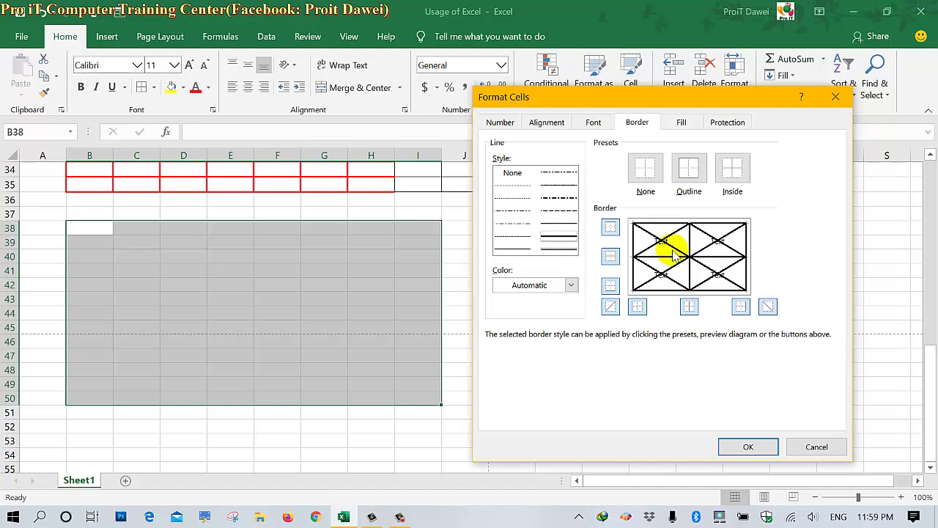
click(673, 253)
click(668, 245)
click(699, 225)
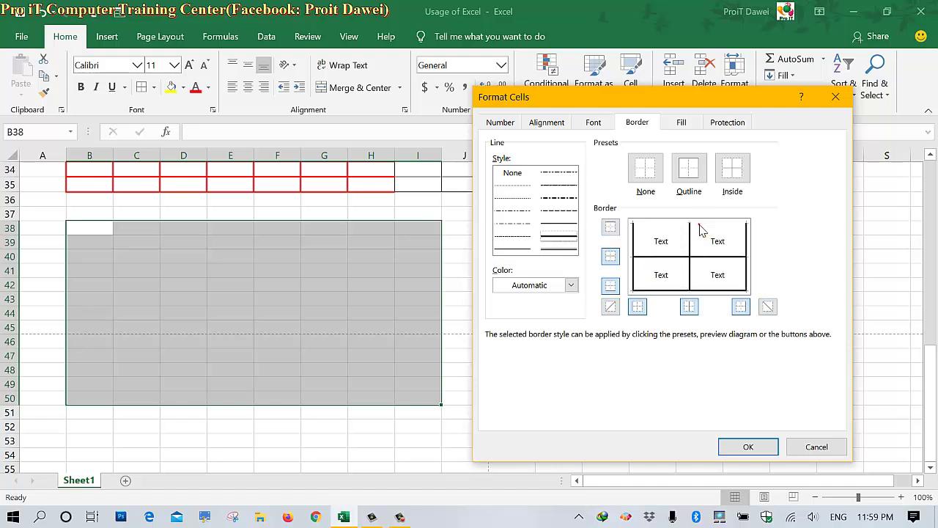
click(712, 257)
click(705, 289)
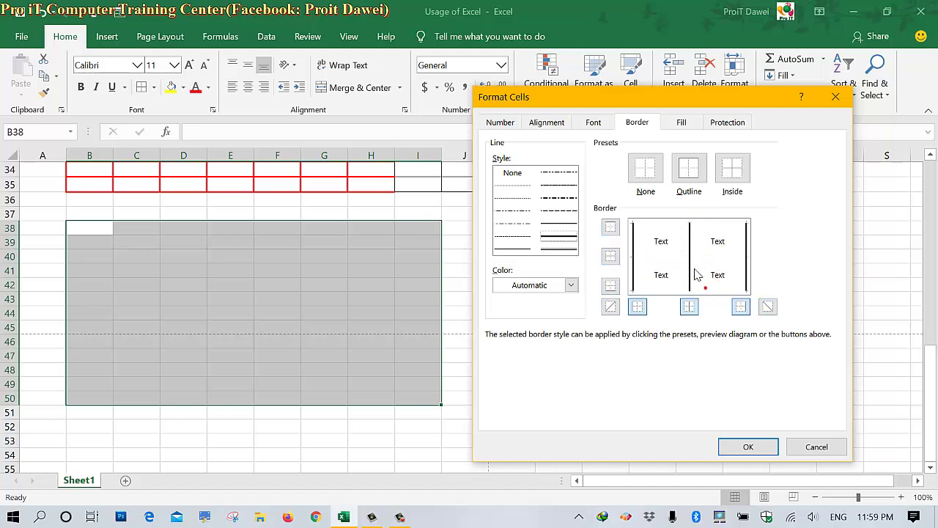
click(689, 271)
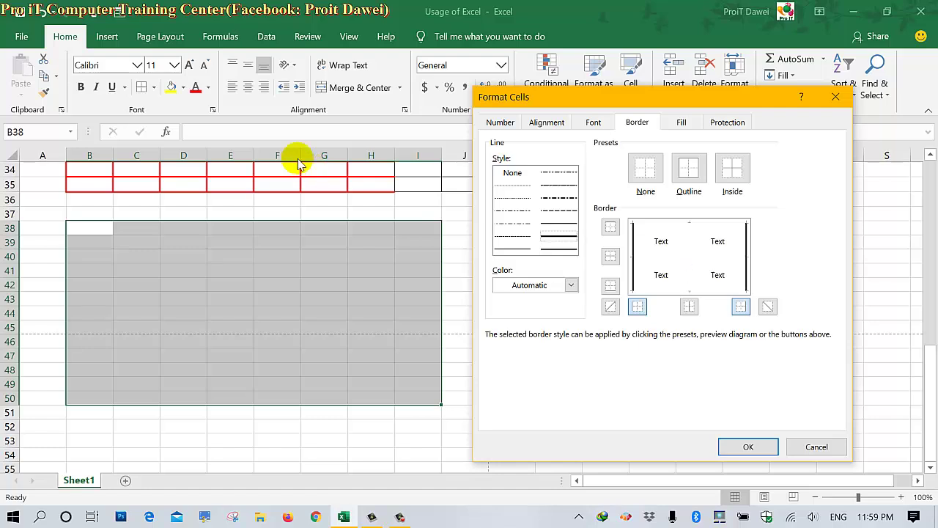
Set the border colour to red and add a red top border
click(571, 285)
click(513, 419)
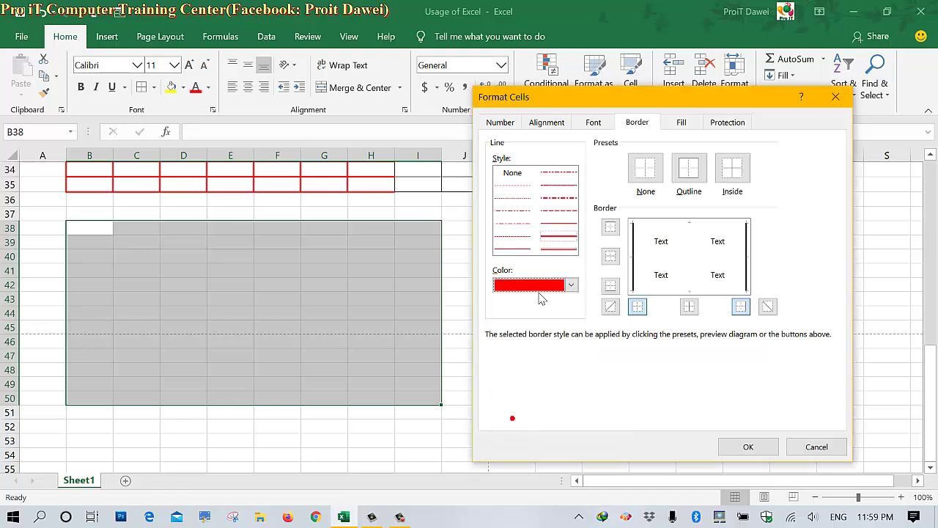
click(553, 238)
click(555, 249)
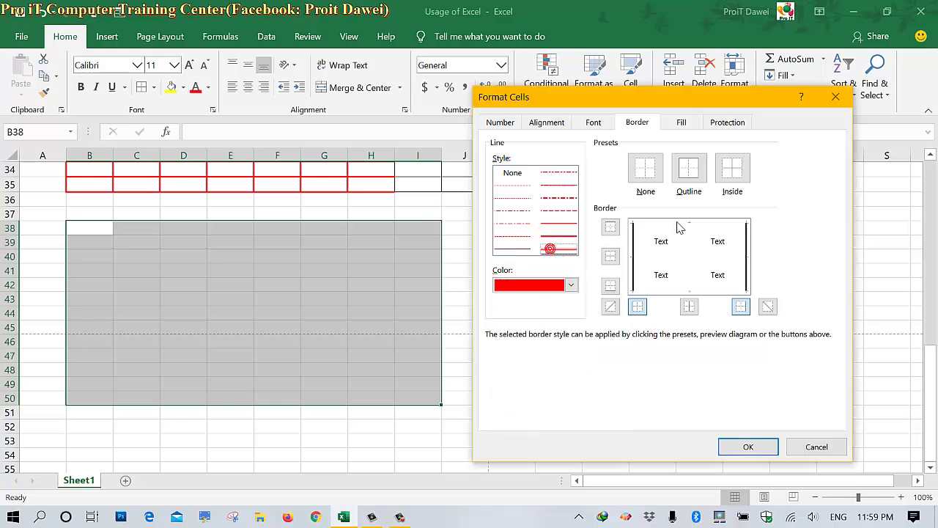
click(565, 184)
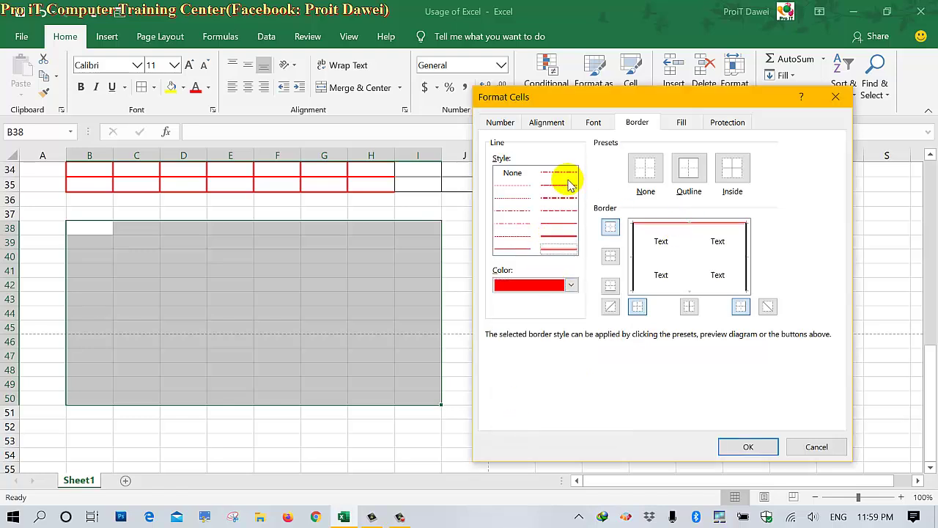
click(570, 222)
click(555, 244)
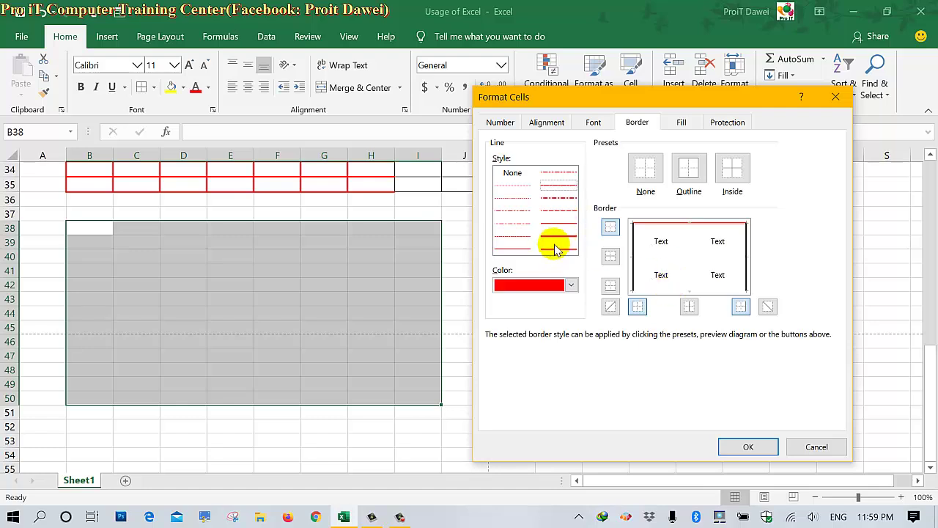
Add a green bottom border
click(570, 286)
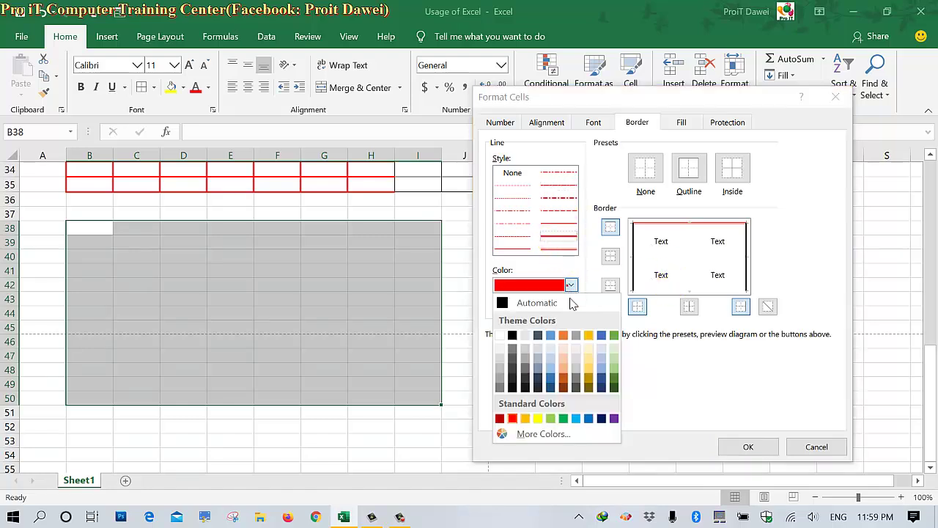
click(564, 416)
click(681, 292)
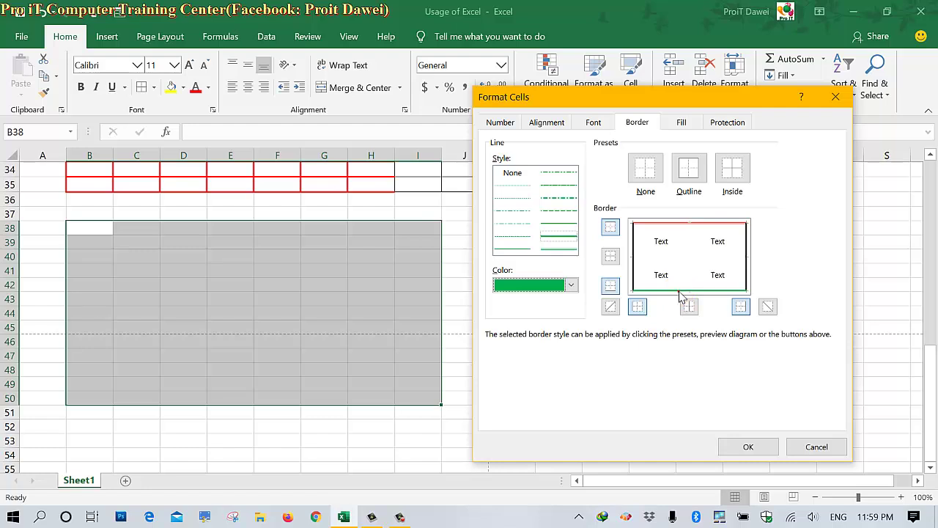
Add a dark-blue dash-dot centre vertical line, then set the colour to orange
click(562, 293)
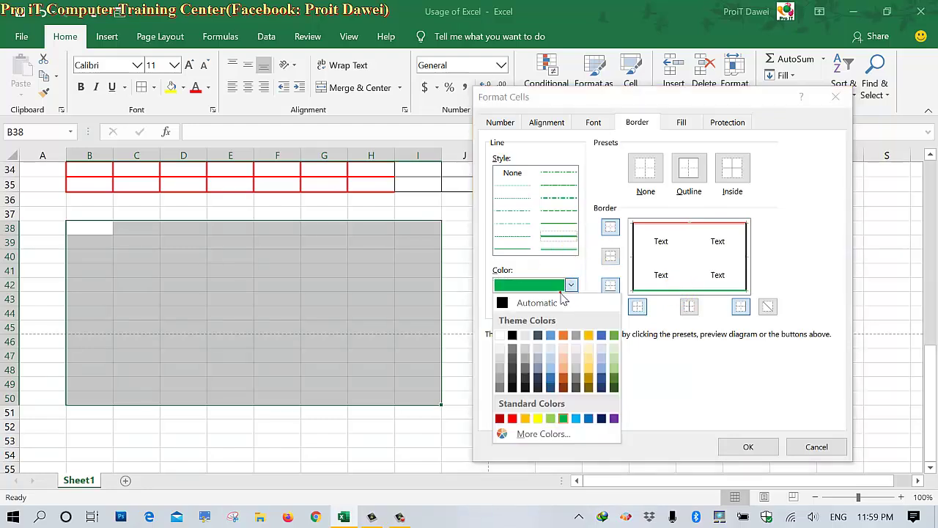
click(511, 417)
click(566, 286)
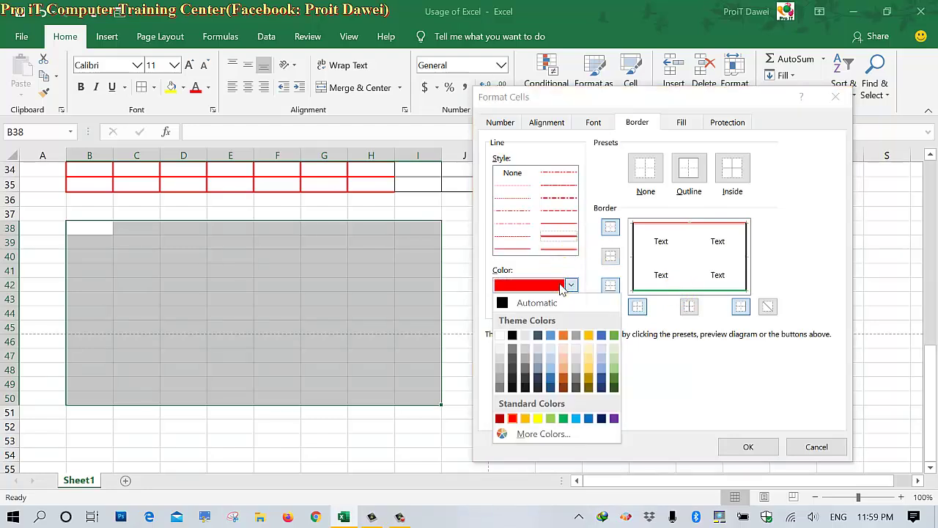
click(601, 419)
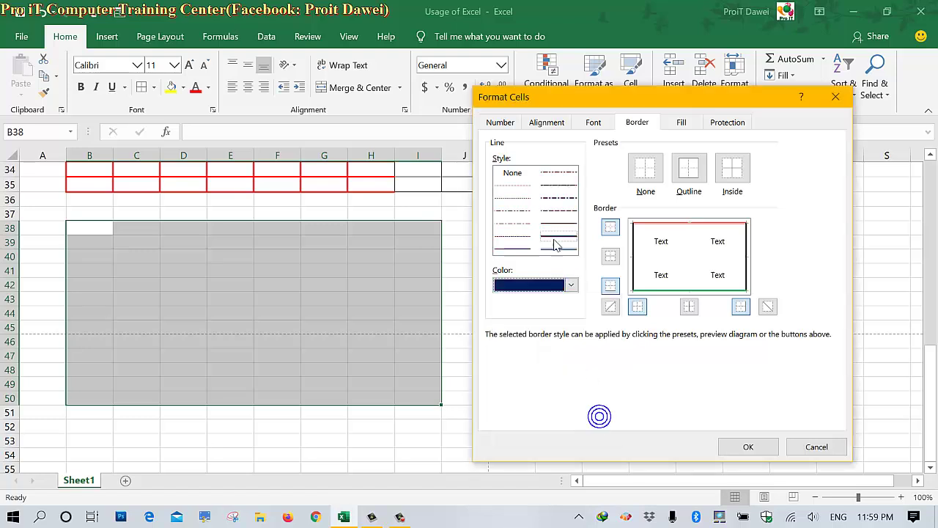
click(687, 247)
click(537, 290)
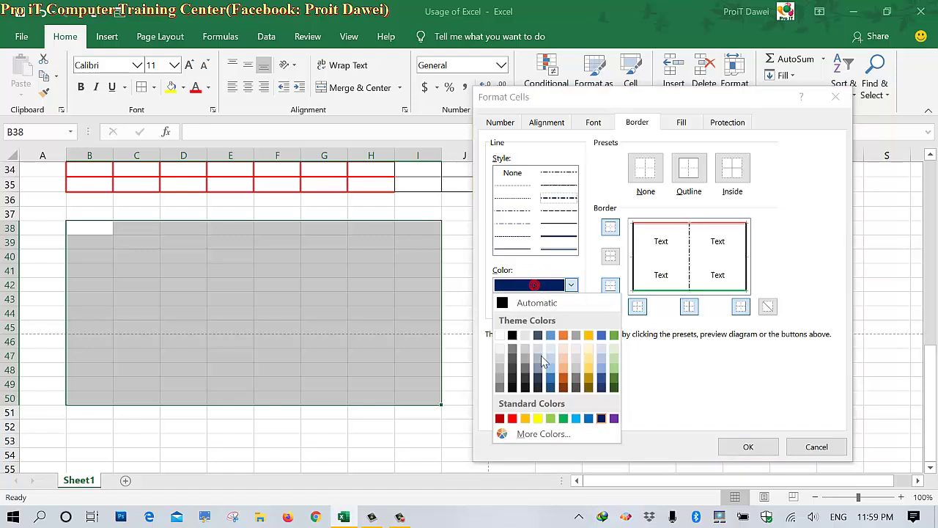
click(525, 419)
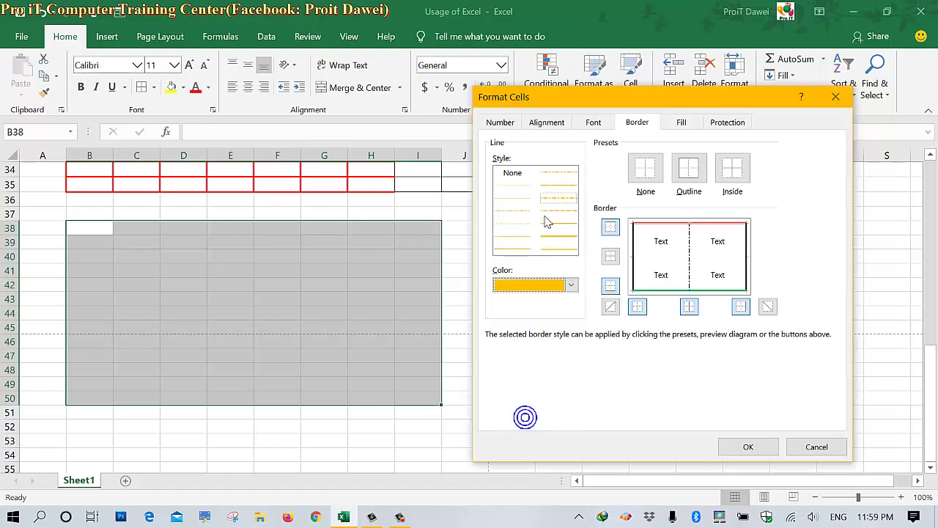
With a dashed style, add an orange left border and restyle the centre vertical line
click(512, 237)
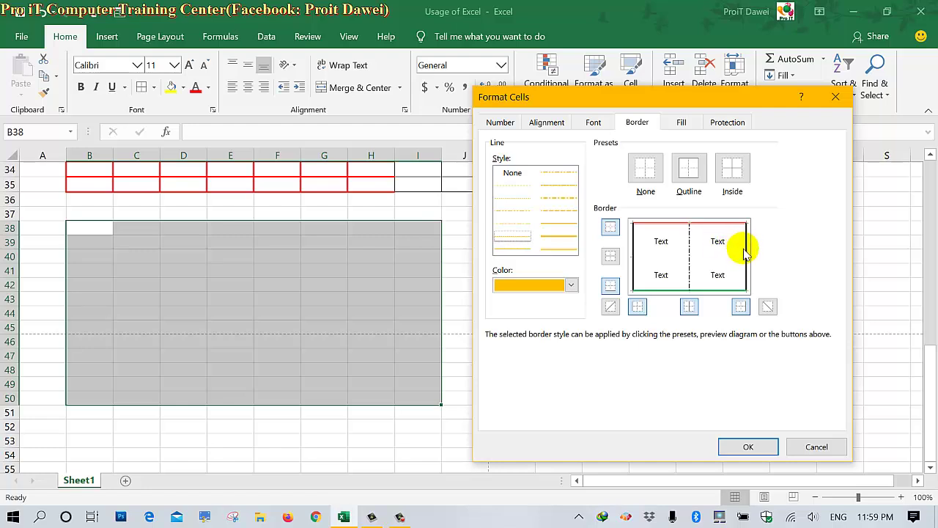
click(634, 255)
click(692, 308)
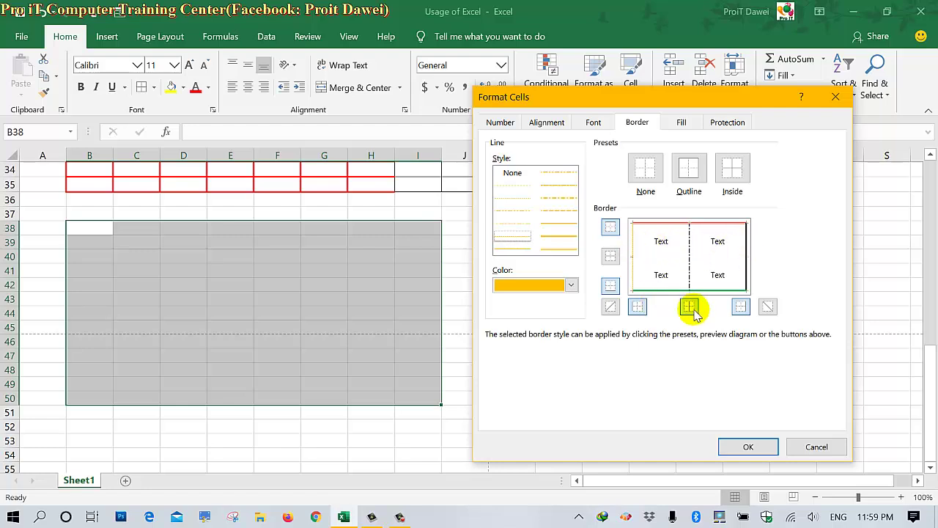
Add a thicker blue horizontal line across the middle
click(569, 284)
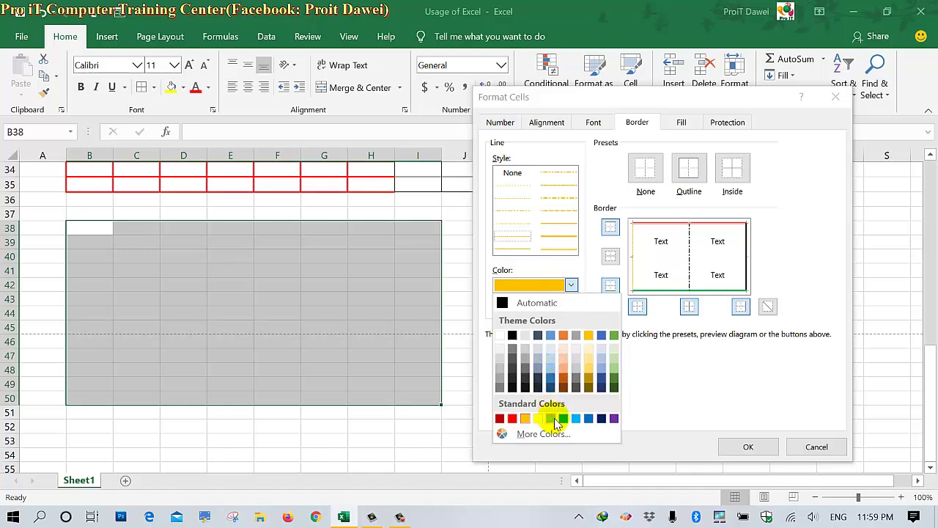
click(601, 379)
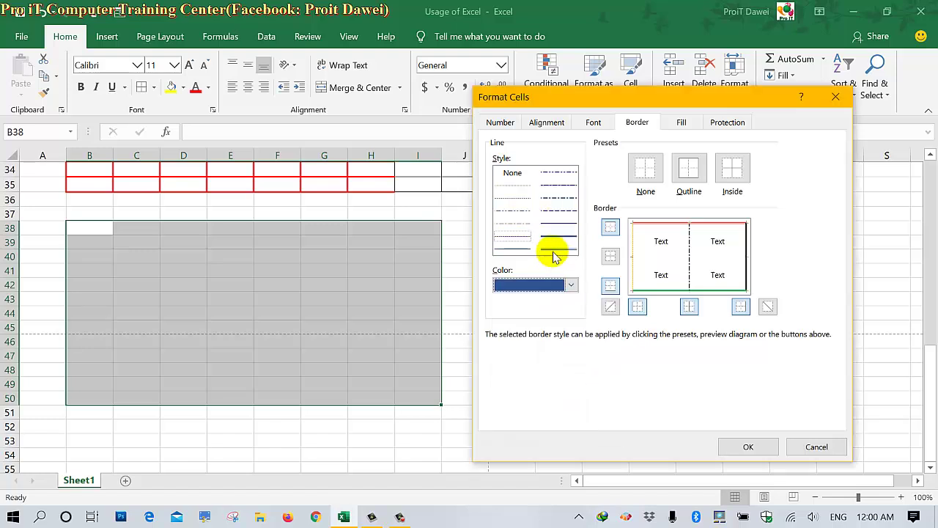
click(554, 253)
click(658, 263)
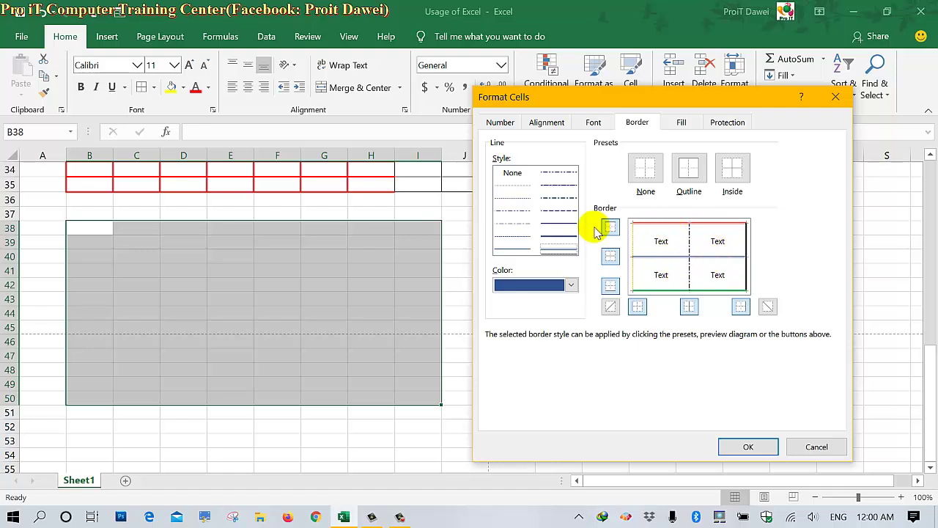
Add yellow dashed diagonals and apply all the borders to B38:I50
click(559, 286)
click(557, 286)
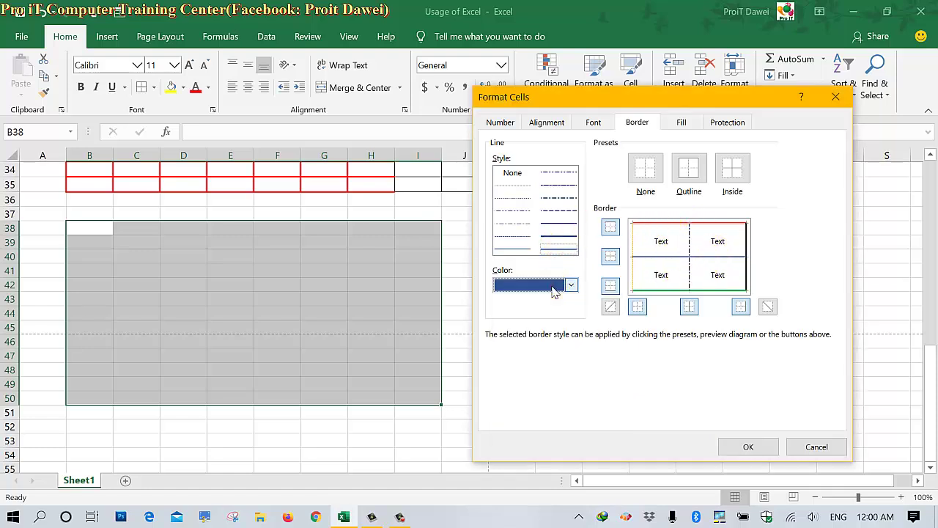
click(562, 286)
click(537, 418)
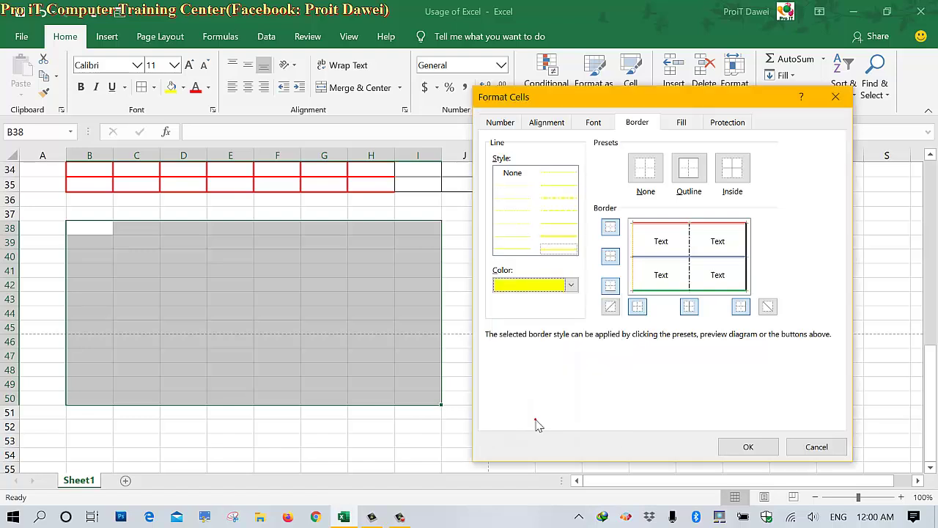
click(555, 189)
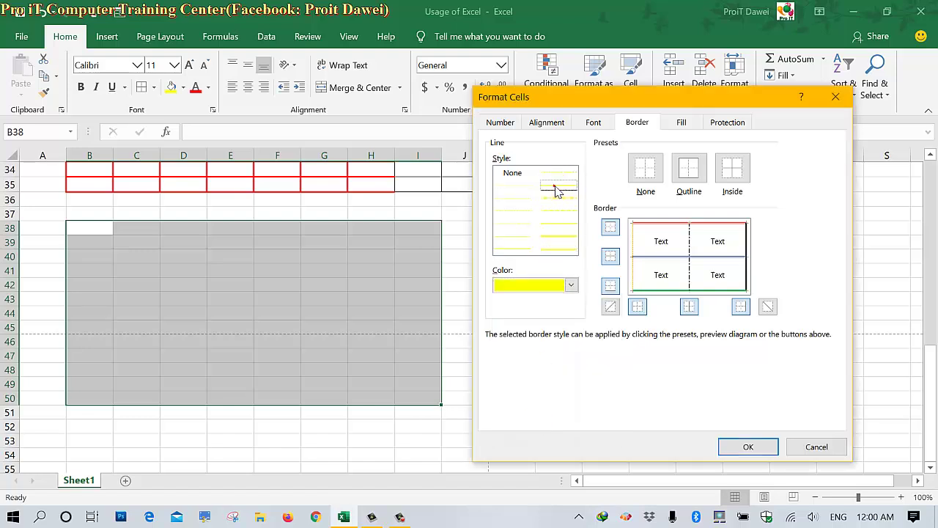
click(647, 238)
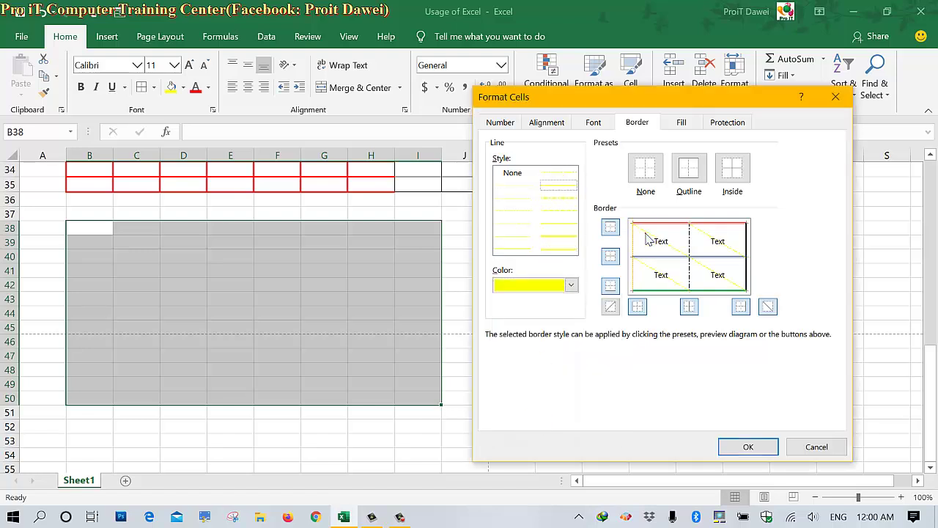
click(747, 447)
Deselect the new table, scroll back to the red table and select B29:H29
click(385, 337)
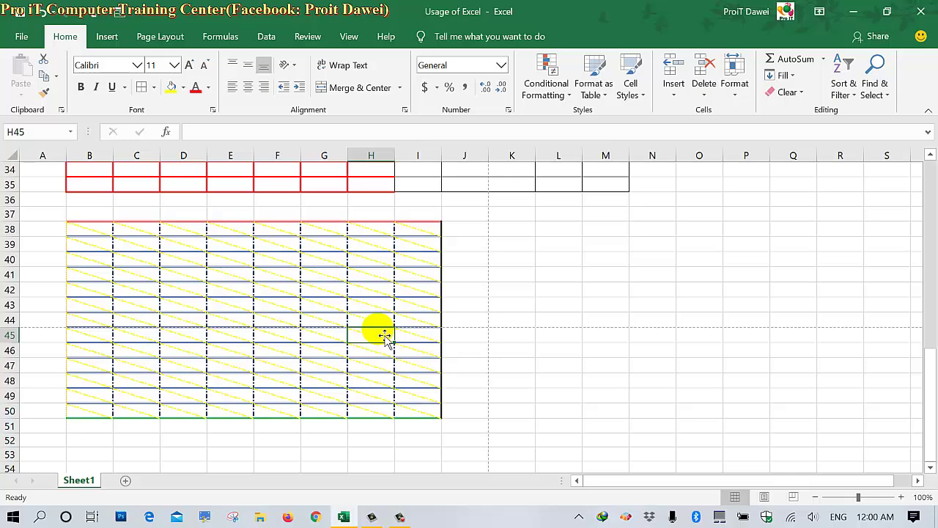
scroll(668, 315, up, 3)
scroll(667, 314, up, 4)
scroll(667, 314, down, 2)
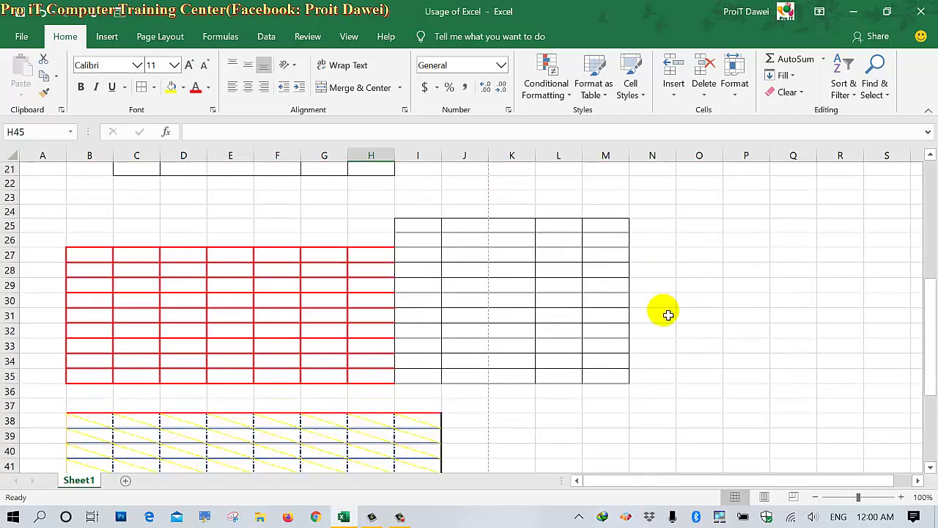
mouse_move(80, 286)
mouse_down()
mouse_move(301, 301)
mouse_move(364, 291)
mouse_up()
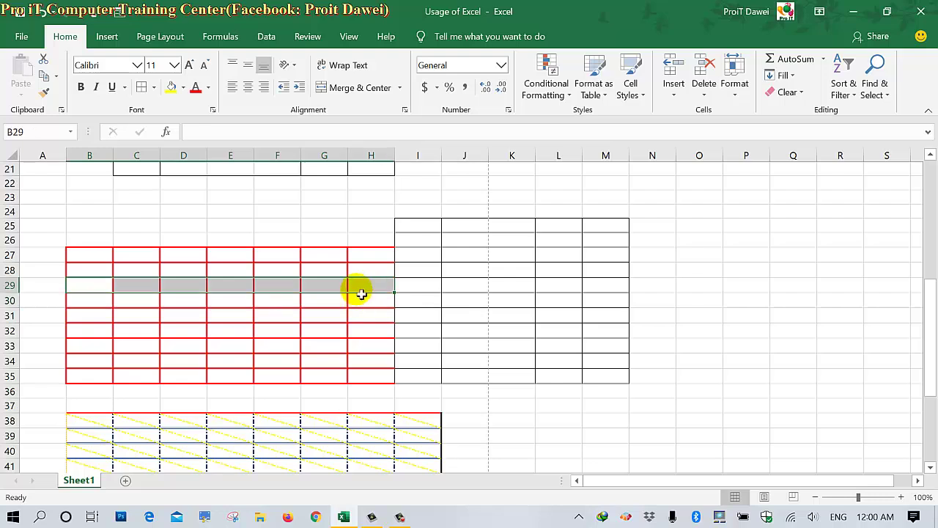
Merge B29:H29 into one cell and check the merged cell
click(354, 89)
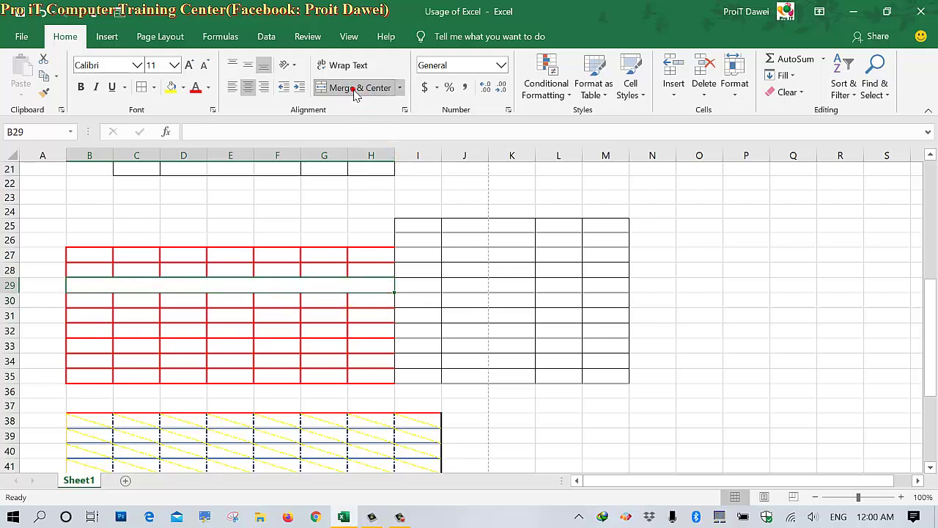
double_click(222, 285)
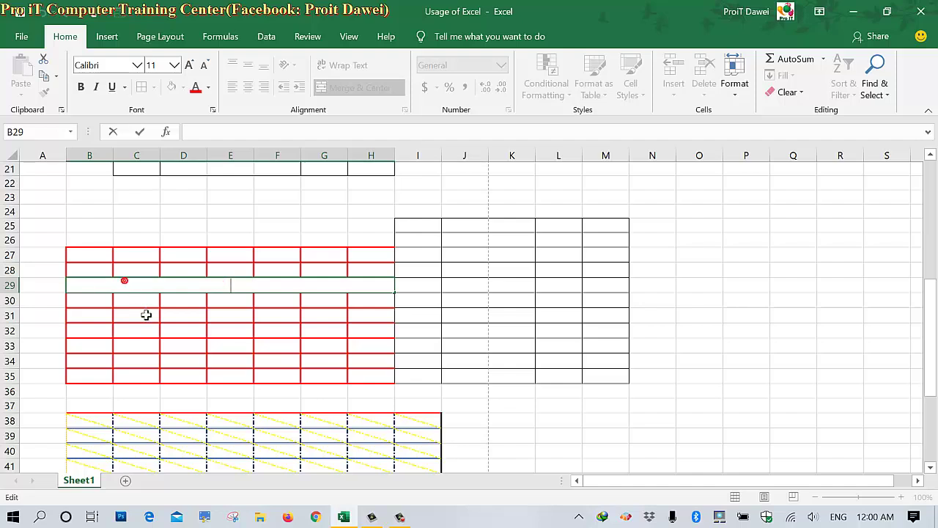
click(146, 314)
click(171, 287)
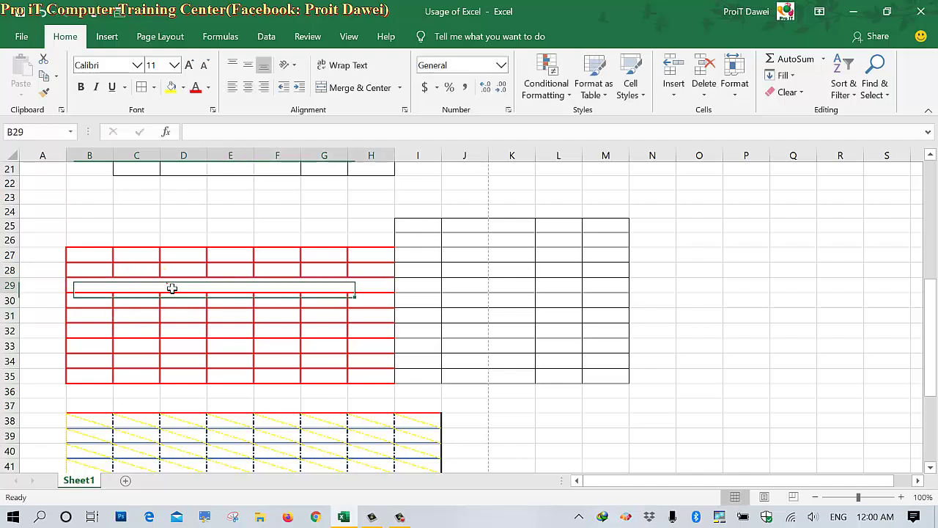
click(249, 329)
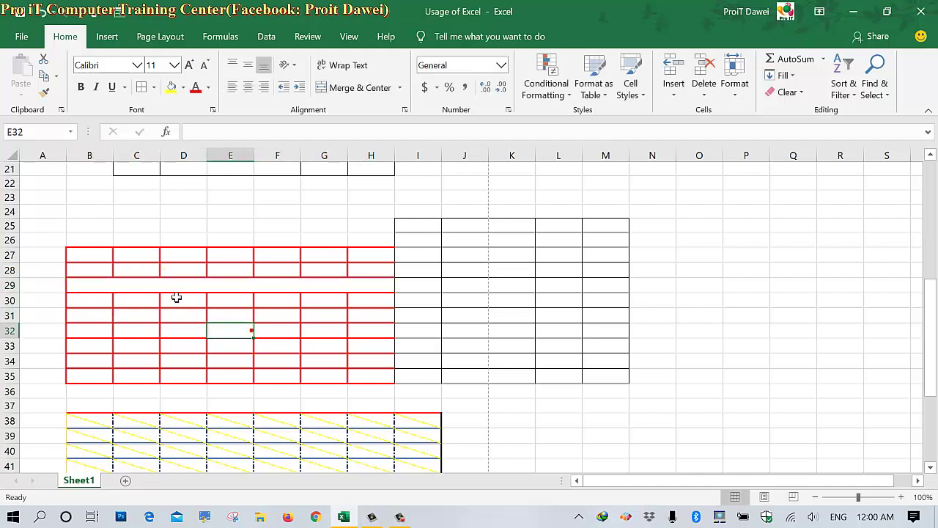
Merge D30:D32 and E32:G33 each into a single cell
click(172, 306)
drag(172, 306, 183, 330)
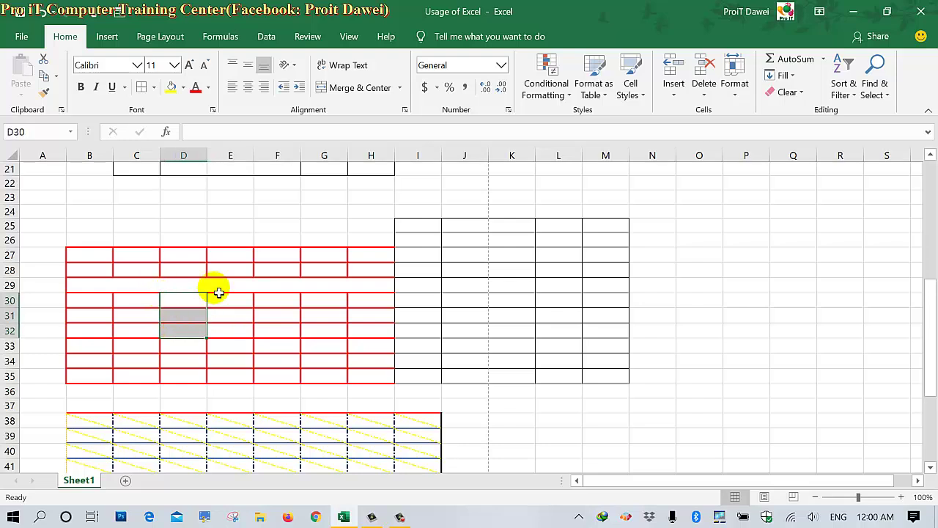
click(341, 88)
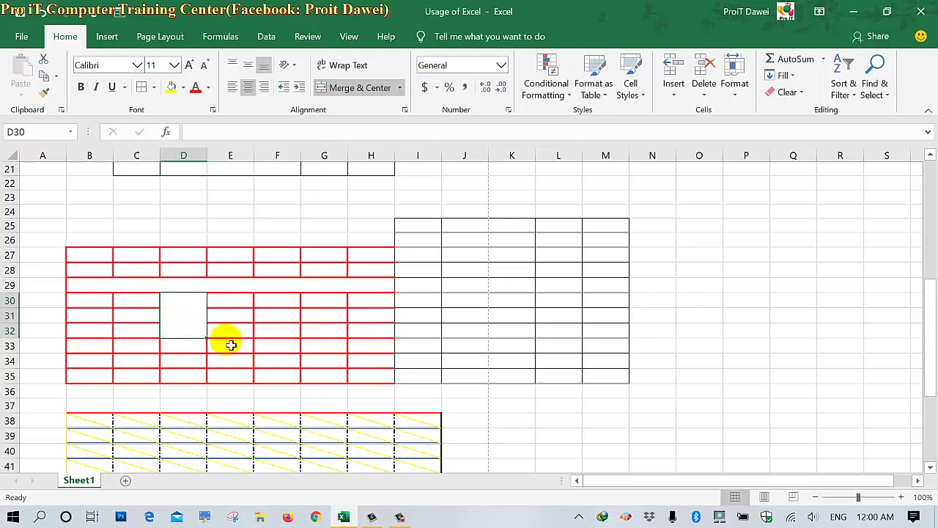
mouse_move(227, 341)
mouse_down()
mouse_move(320, 349)
mouse_move(316, 331)
mouse_up()
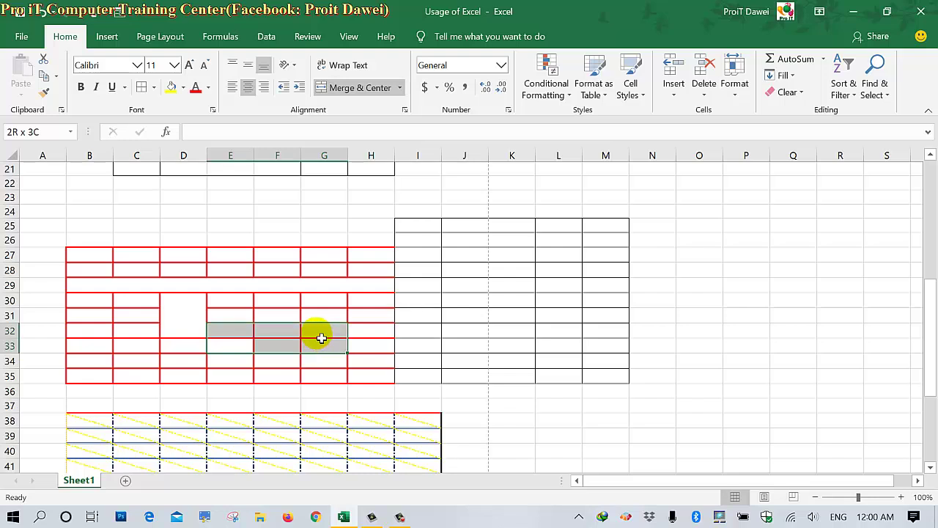
click(365, 87)
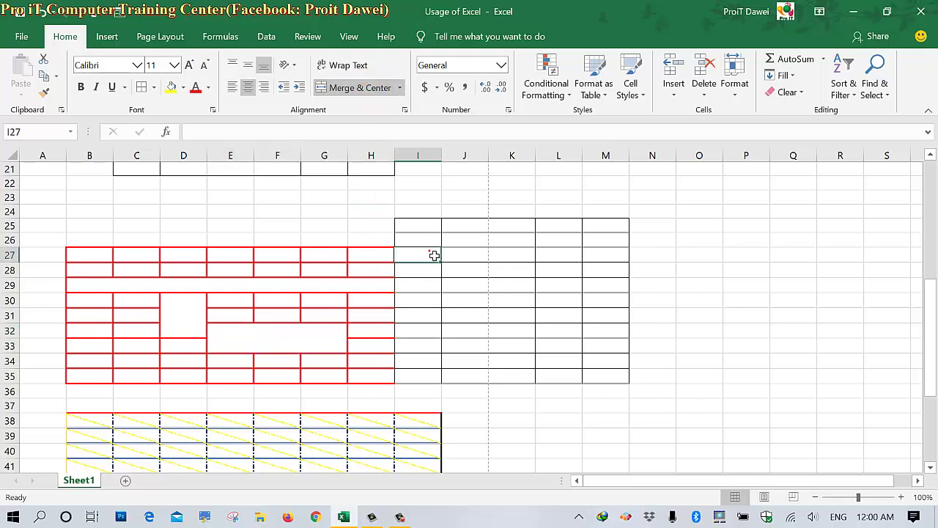
Click through the merged D30:D32, E32:G33 and row 29 cells to inspect them
drag(73, 240, 187, 310)
click(187, 309)
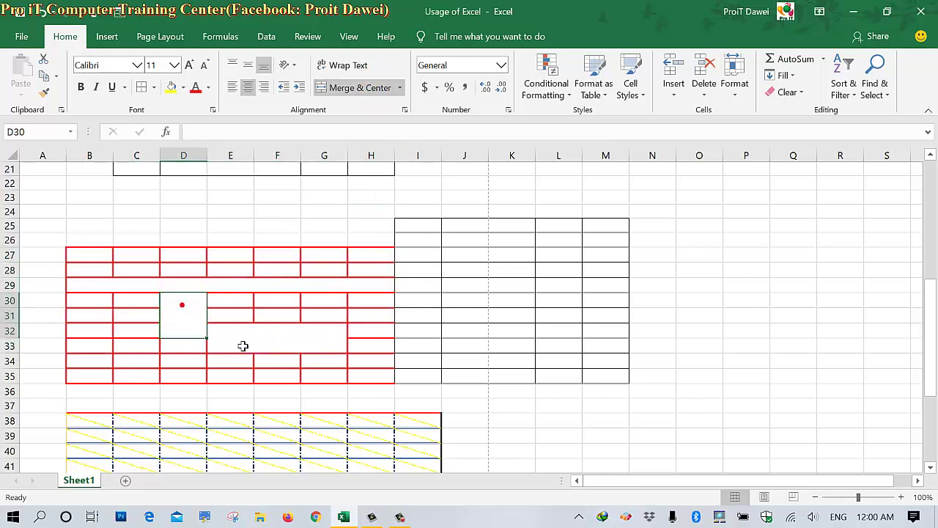
click(245, 345)
click(221, 292)
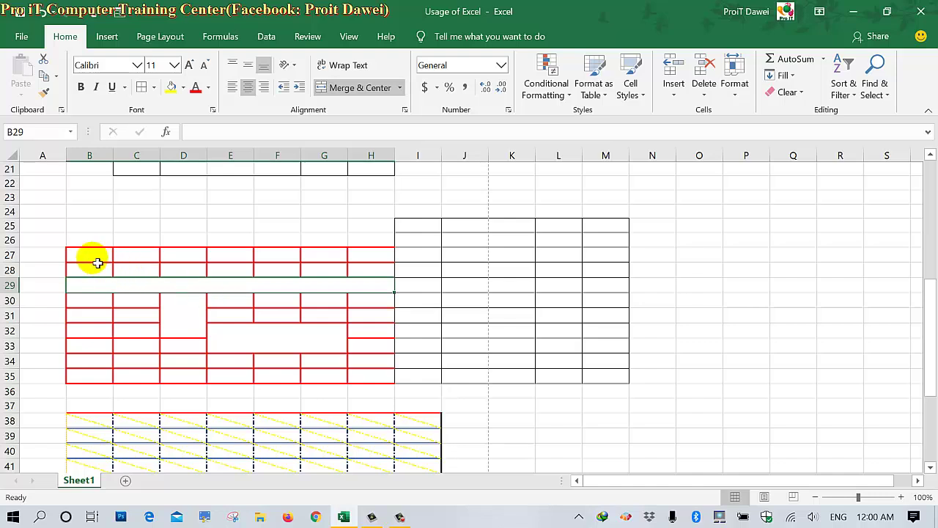
Unmerge all cells in B27:H35 and check F33, E32 and D30:D32 are separate
drag(92, 256, 285, 376)
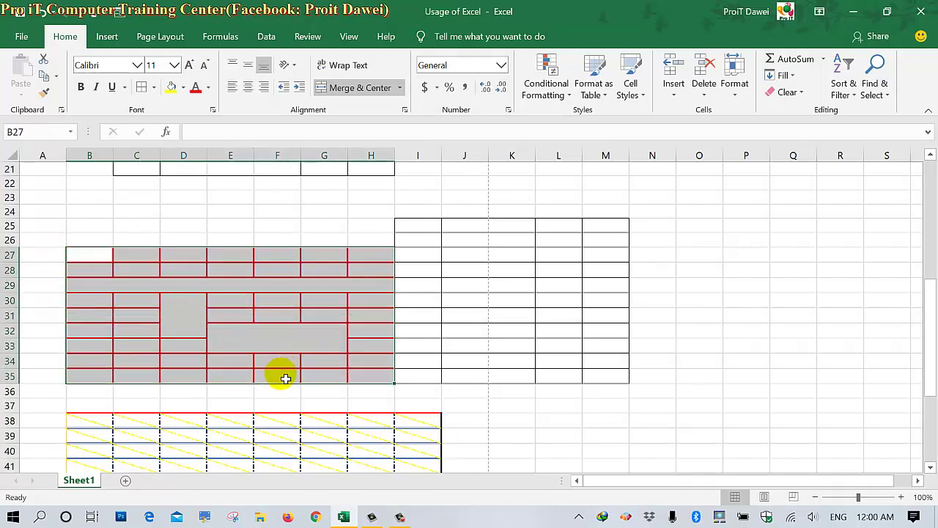
click(352, 89)
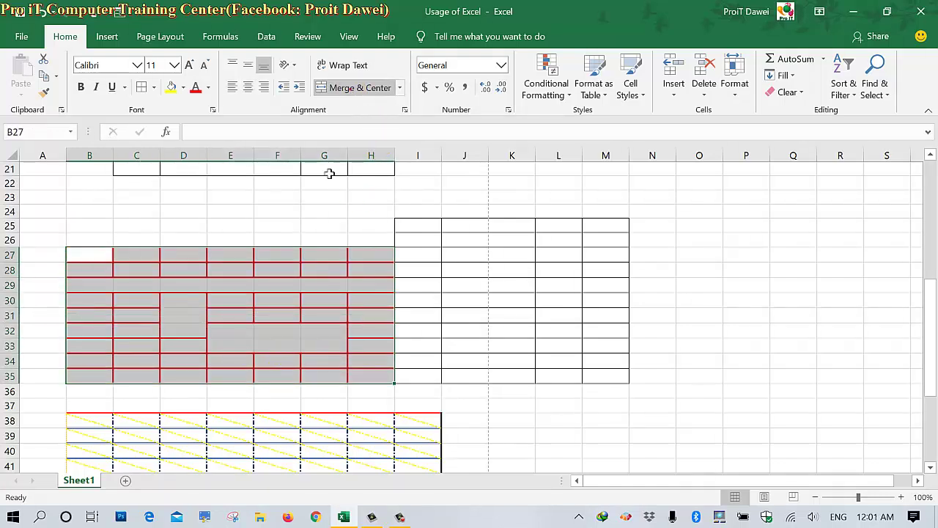
click(279, 351)
click(243, 332)
click(199, 335)
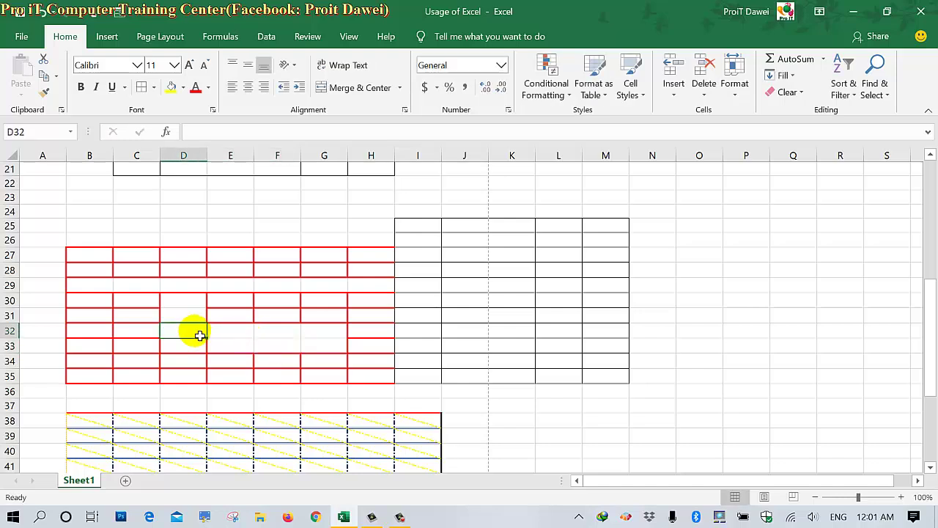
click(190, 320)
click(190, 301)
Check cells B29 to E29, F32 and G33, then reselect the whole table
click(184, 291)
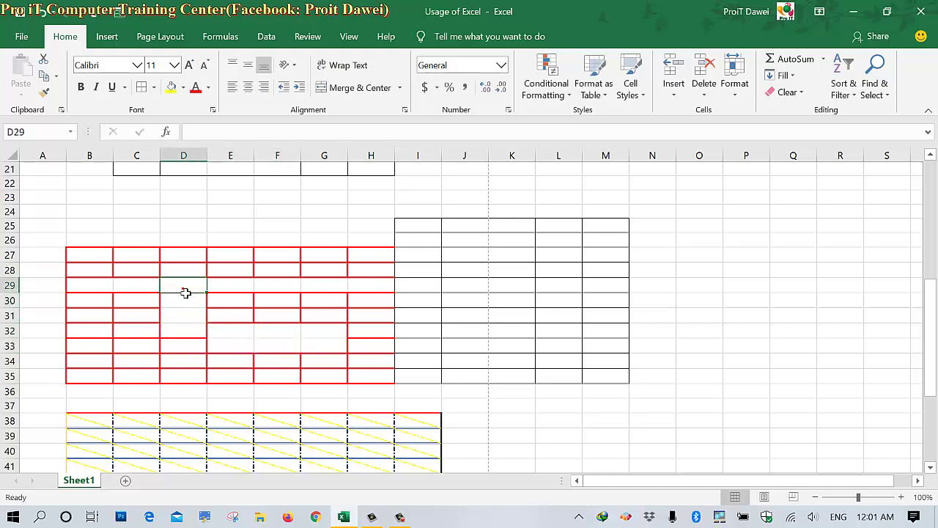
click(136, 290)
click(93, 288)
click(180, 289)
click(236, 286)
click(276, 340)
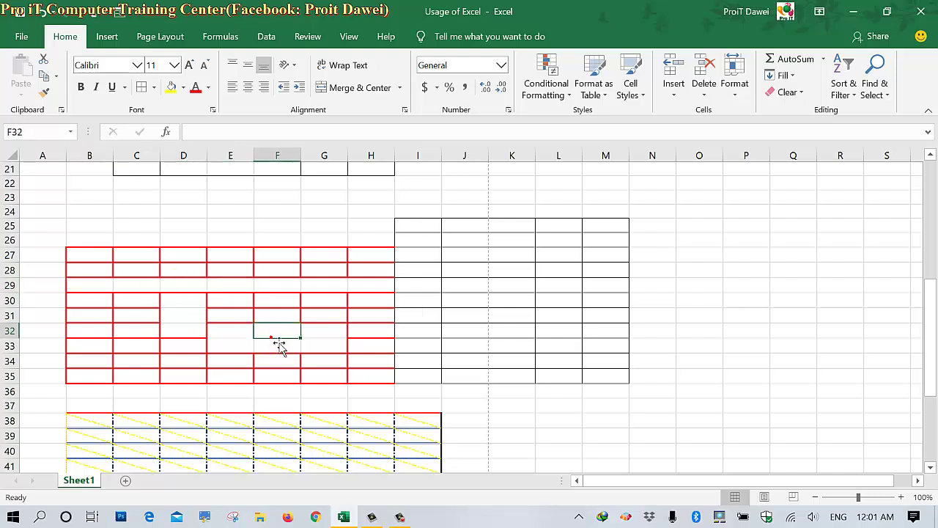
click(317, 346)
drag(104, 258, 382, 382)
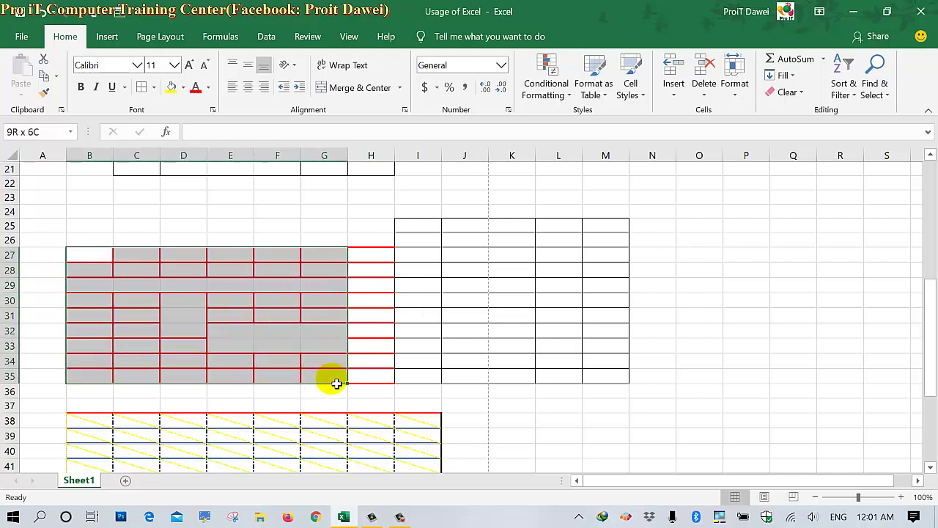
Give every cell of B27:H35 a thin black All Borders border, then inspect cells E31, E32 and F32
click(153, 87)
click(178, 218)
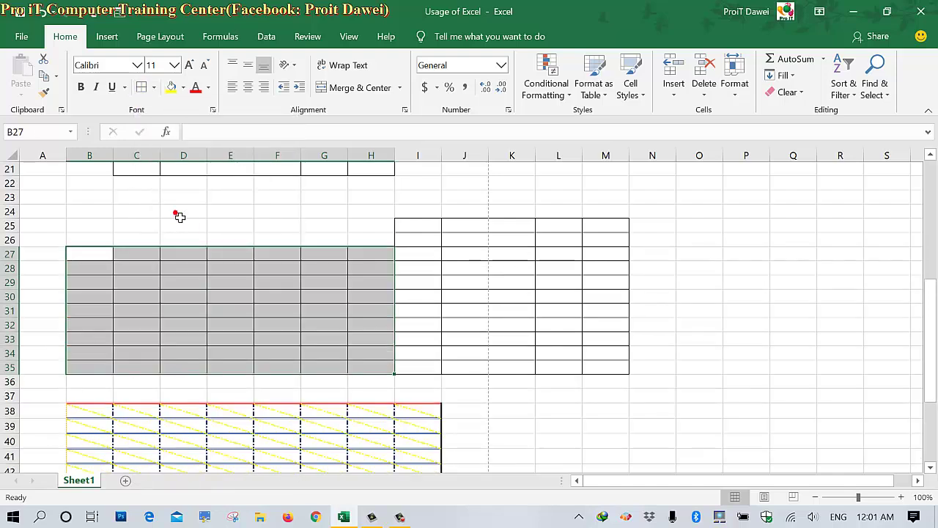
click(235, 329)
click(237, 316)
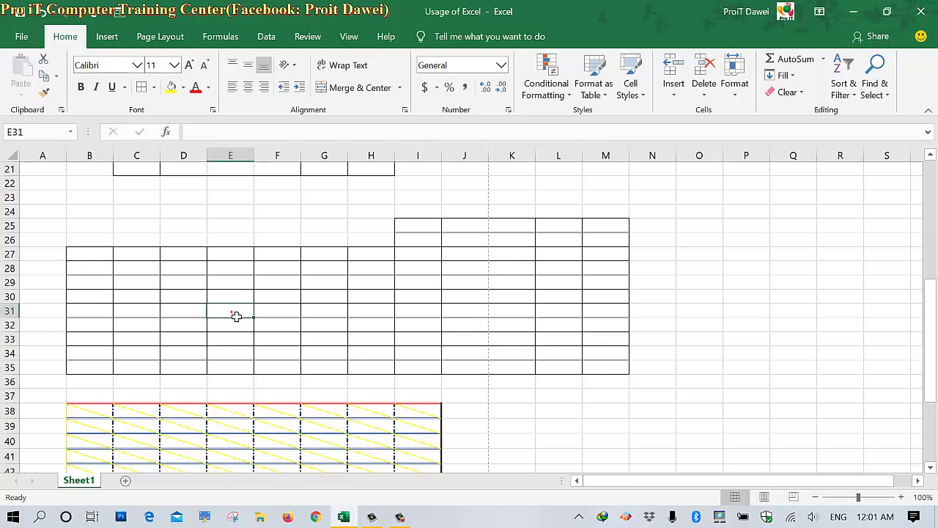
click(278, 328)
Select a block of the re-bordered table, deselect to J30, and dismiss the border options unchanged
drag(97, 261, 392, 382)
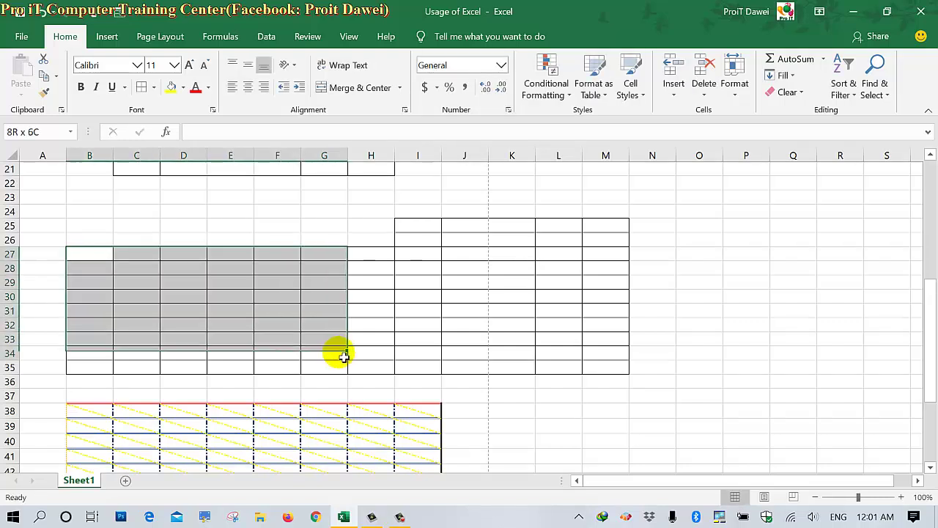
click(456, 298)
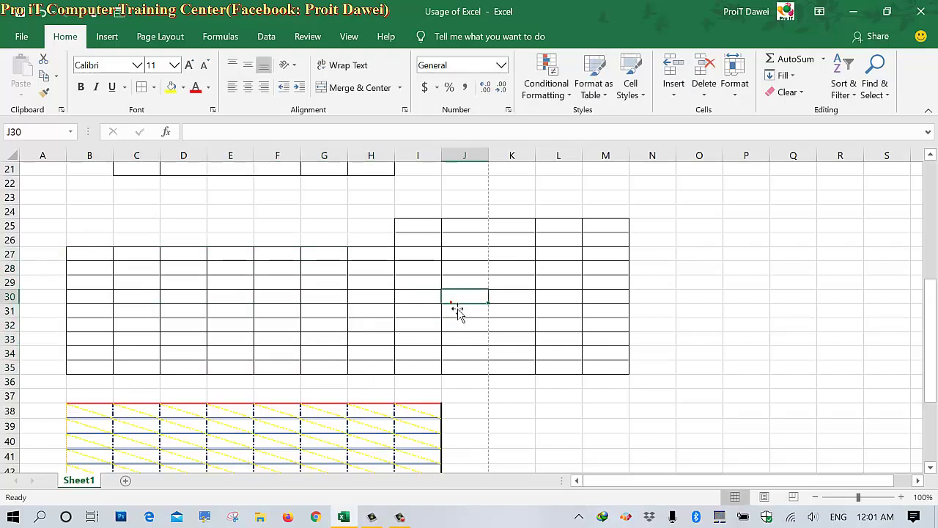
click(153, 86)
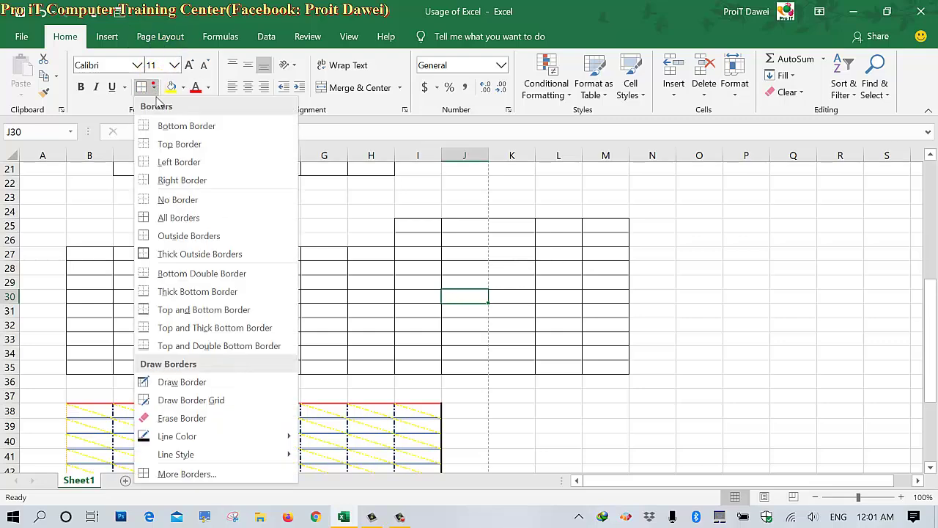
click(423, 346)
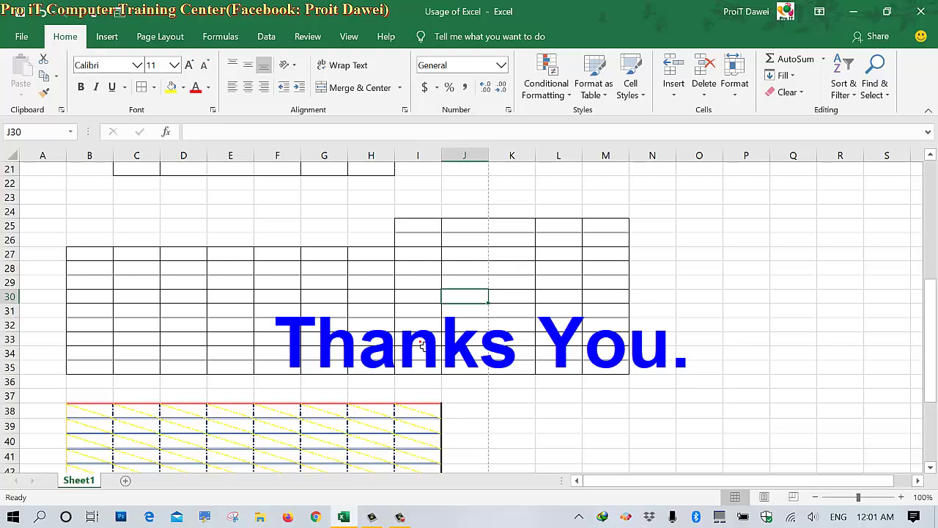